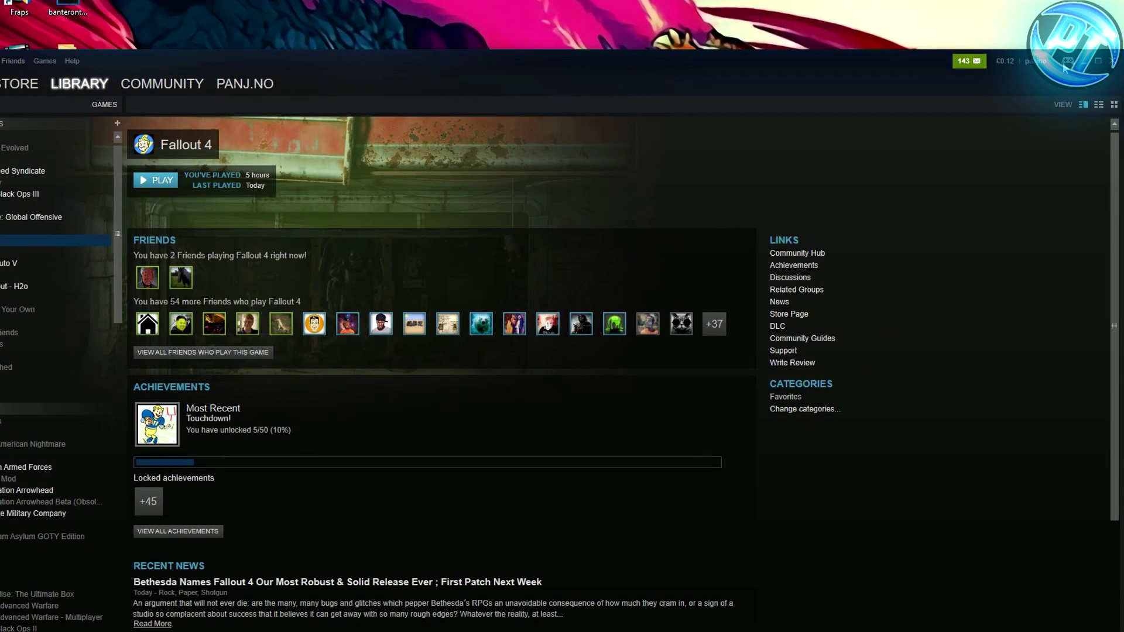
Look through the Fallout Fps Increase Panjno folder on the desktop, checking the configuration tool archive and the CPU Unpark App folder
{"action": "left_click", "coordinate": [1078, 63]}
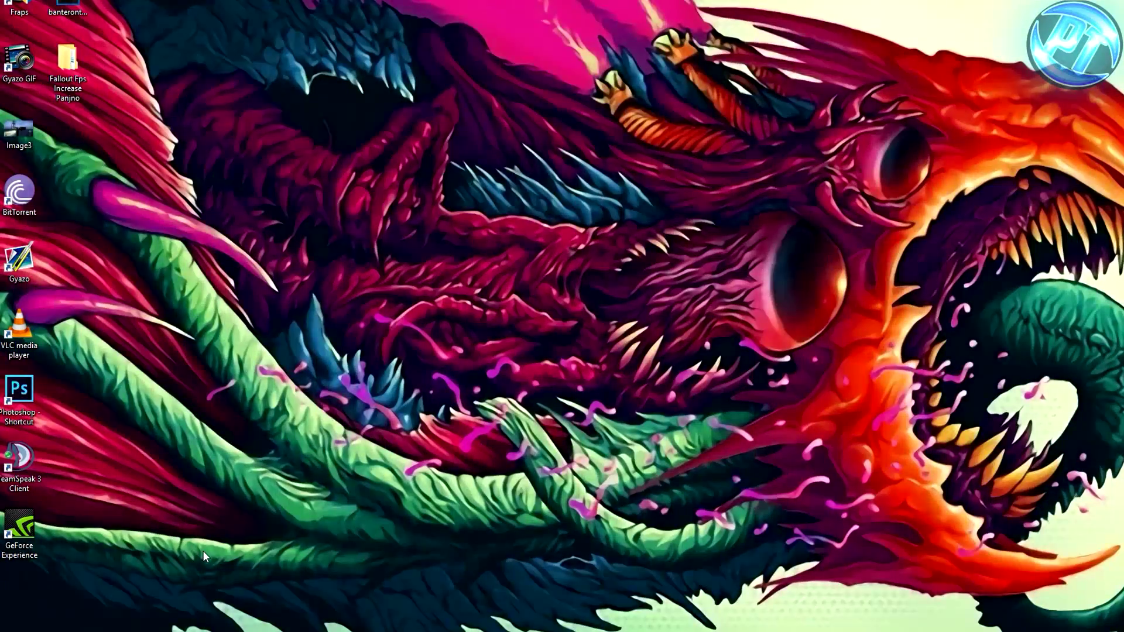
{"action": "double_click", "coordinate": [83, 69]}
{"action": "left_click", "coordinate": [311, 165]}
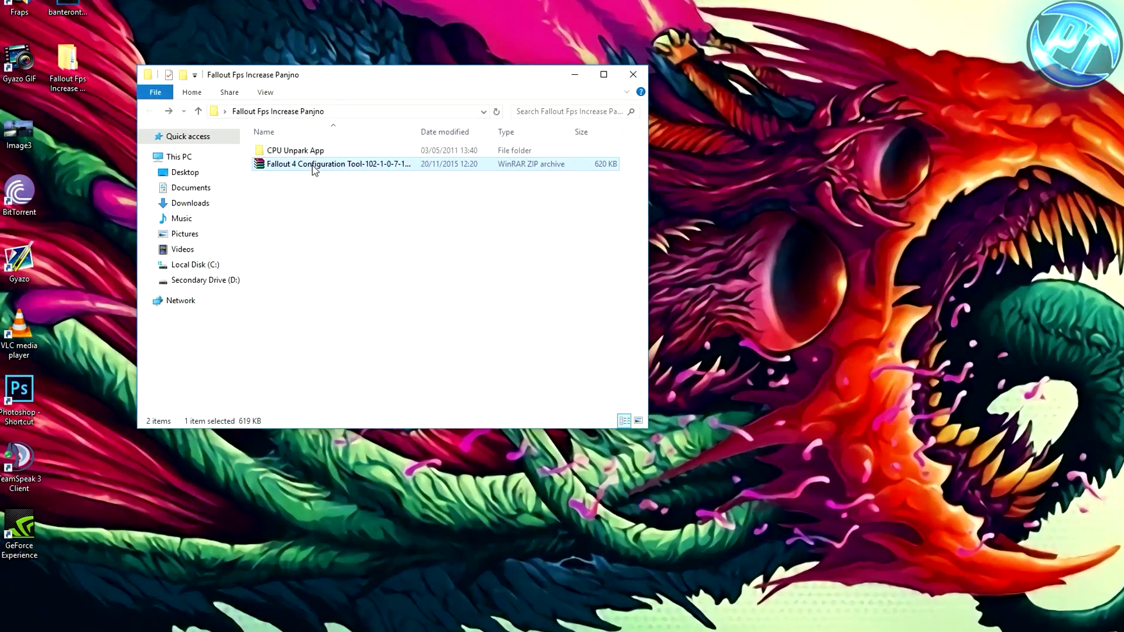
{"action": "left_click", "coordinate": [349, 178]}
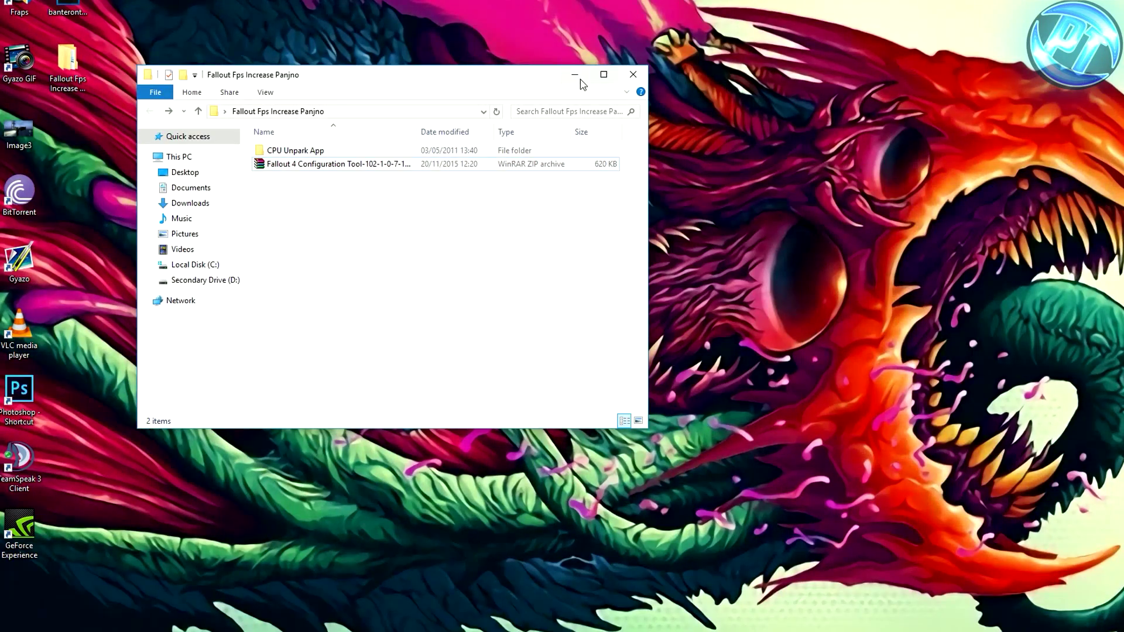
{"action": "left_click", "coordinate": [311, 165]}
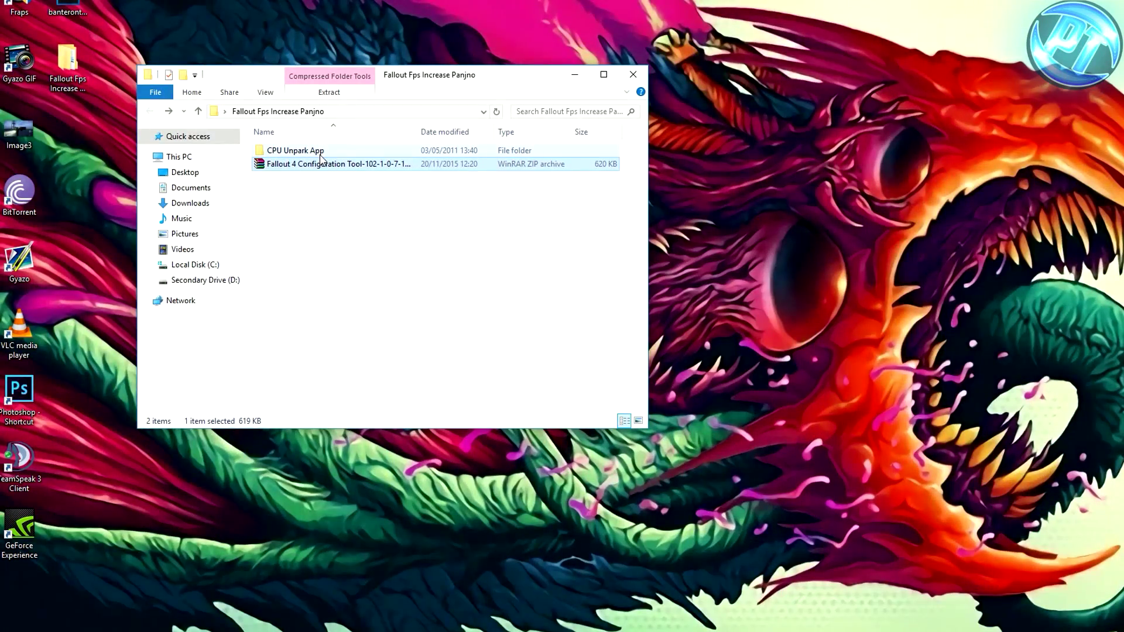
{"action": "left_click", "coordinate": [306, 181]}
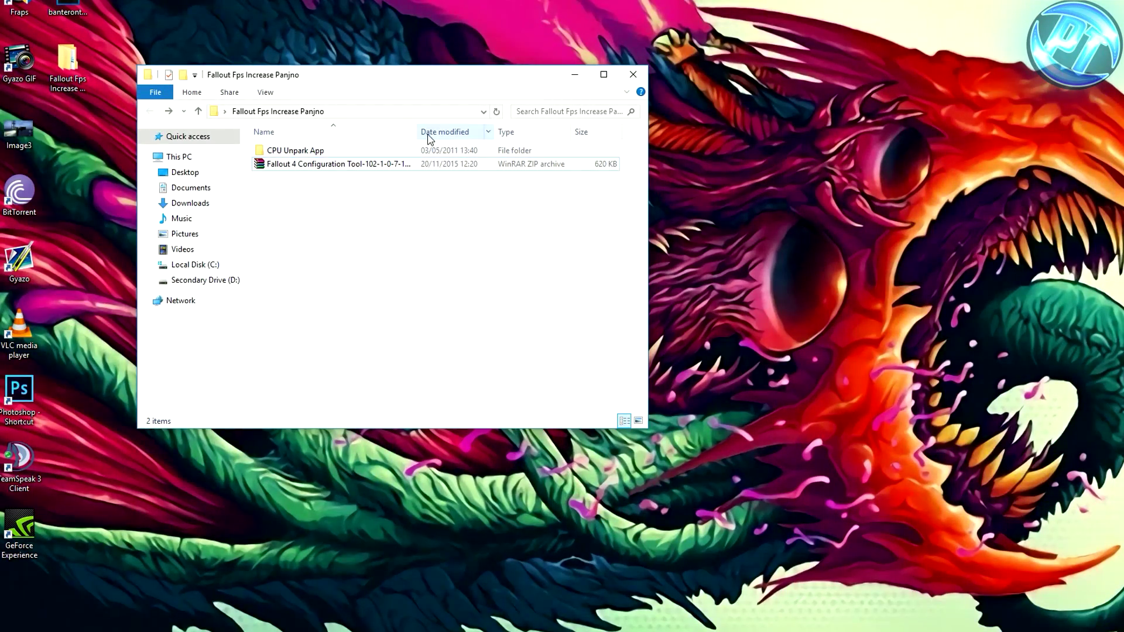
{"action": "double_click", "coordinate": [325, 152]}
{"action": "left_click", "coordinate": [149, 111]}
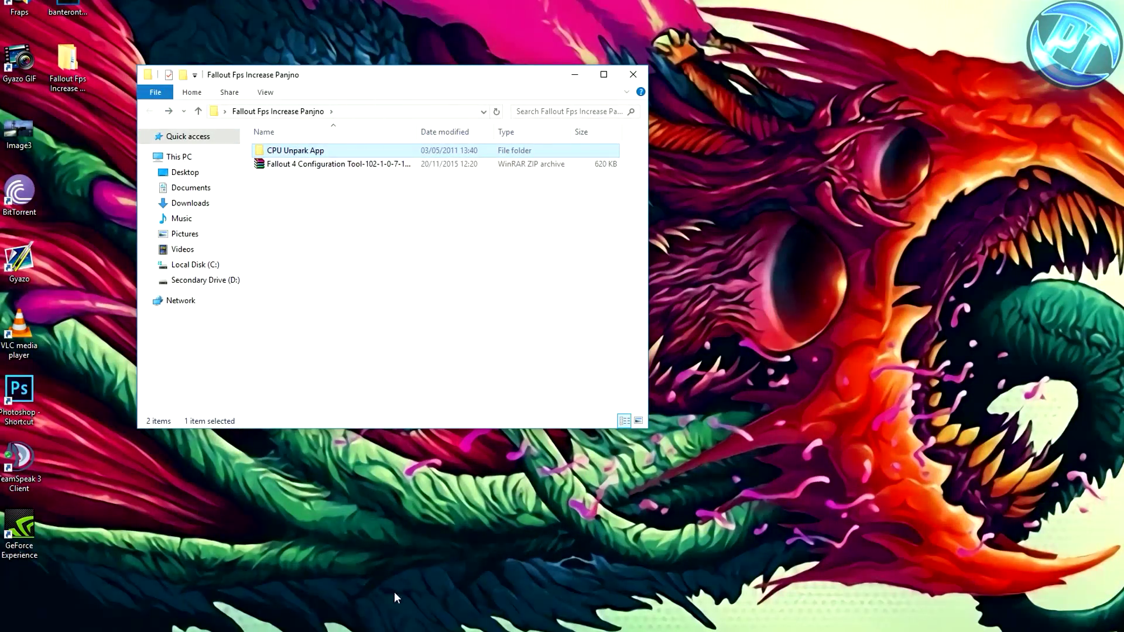
Switch to Steam, launch Fallout 4 and open the advanced graphics options beside the main options window
{"action": "left_click", "coordinate": [408, 603]}
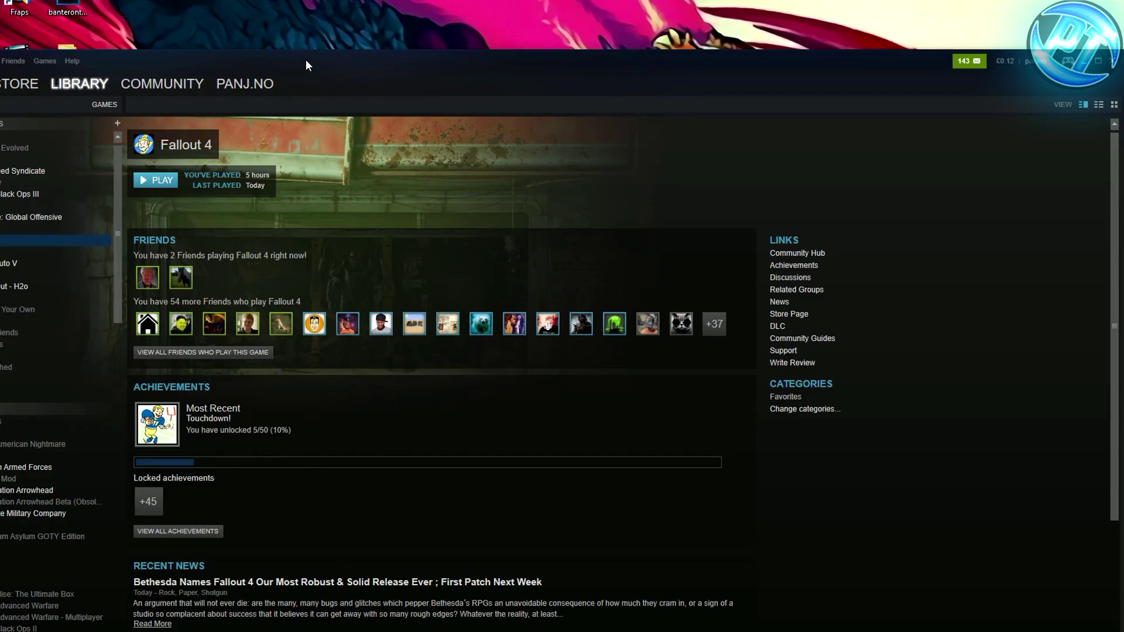
{"action": "left_click_drag", "start_coordinate": [305, 60], "coordinate": [310, 0]}
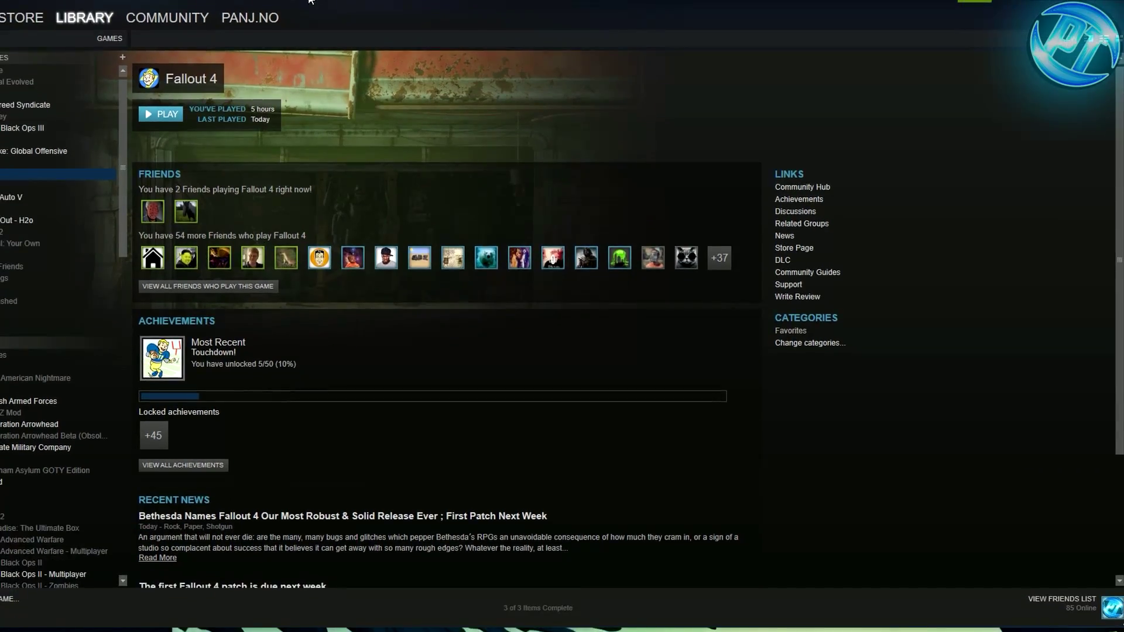
{"action": "left_click", "coordinate": [171, 118]}
{"action": "left_click", "coordinate": [770, 255]}
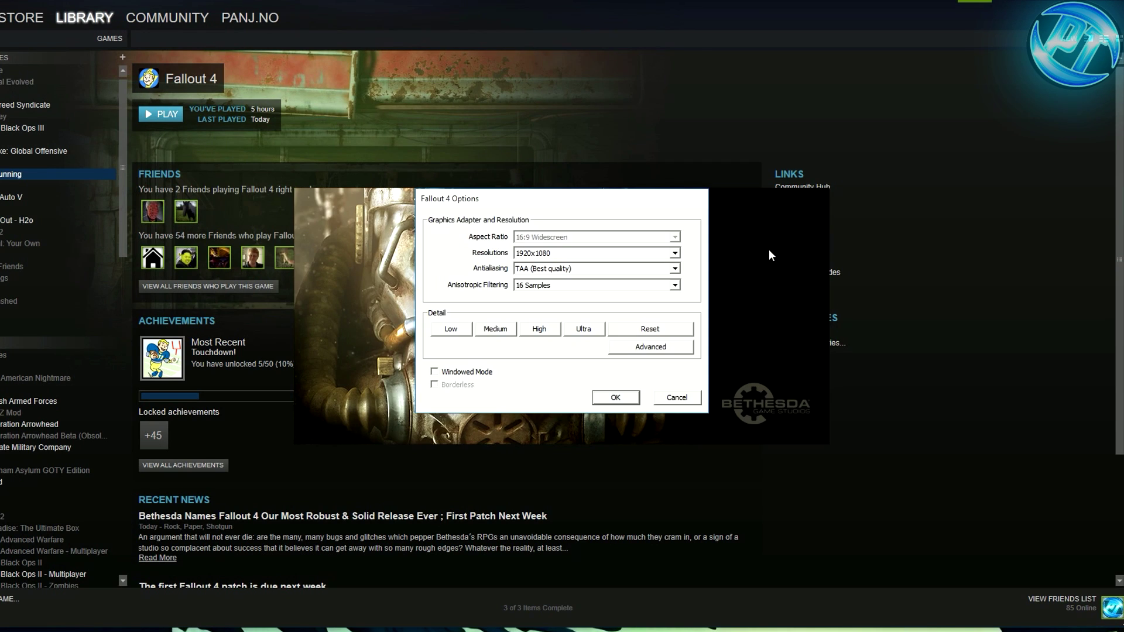
{"action": "left_click", "coordinate": [618, 349]}
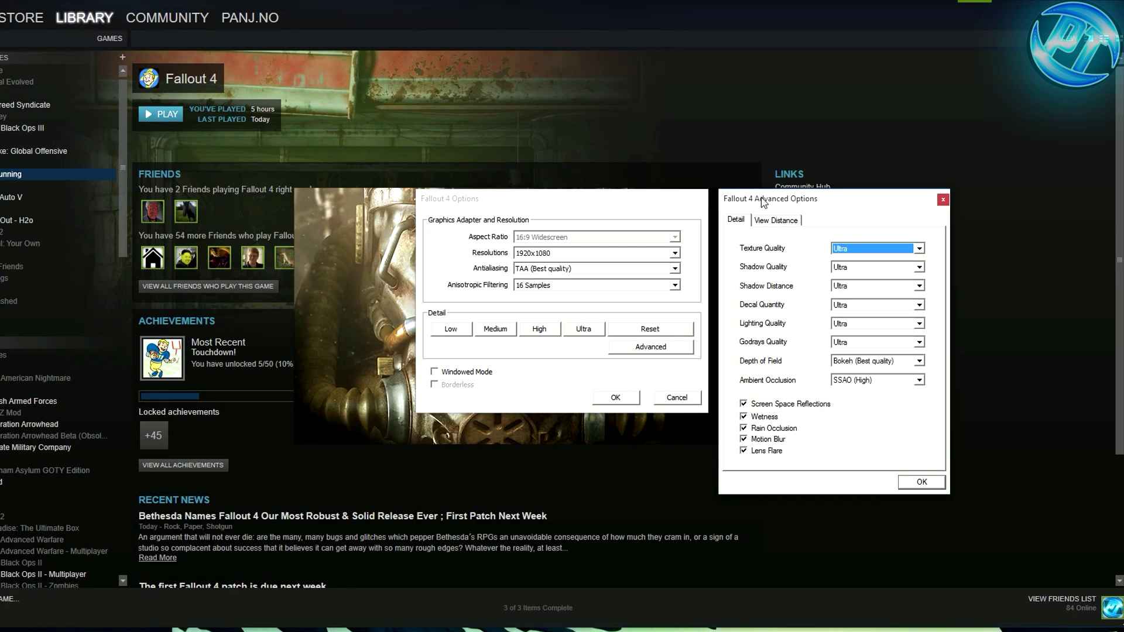
{"action": "left_click_drag", "start_coordinate": [740, 199], "coordinate": [738, 172]}
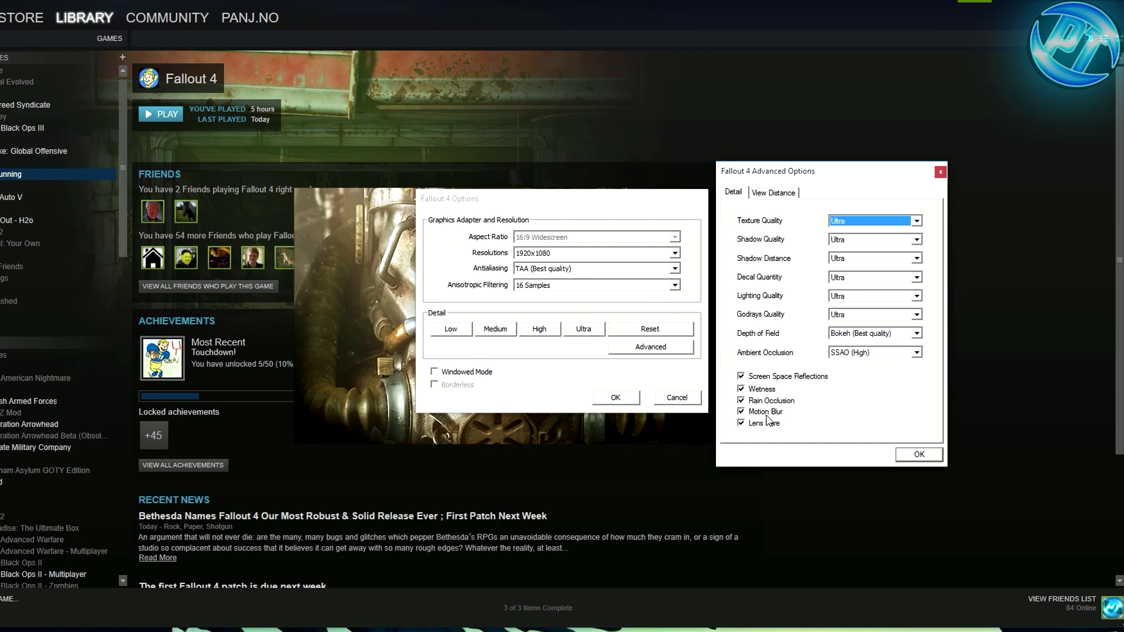
Set the game's anisotropic filtering to 8 samples
{"action": "left_click", "coordinate": [586, 286]}
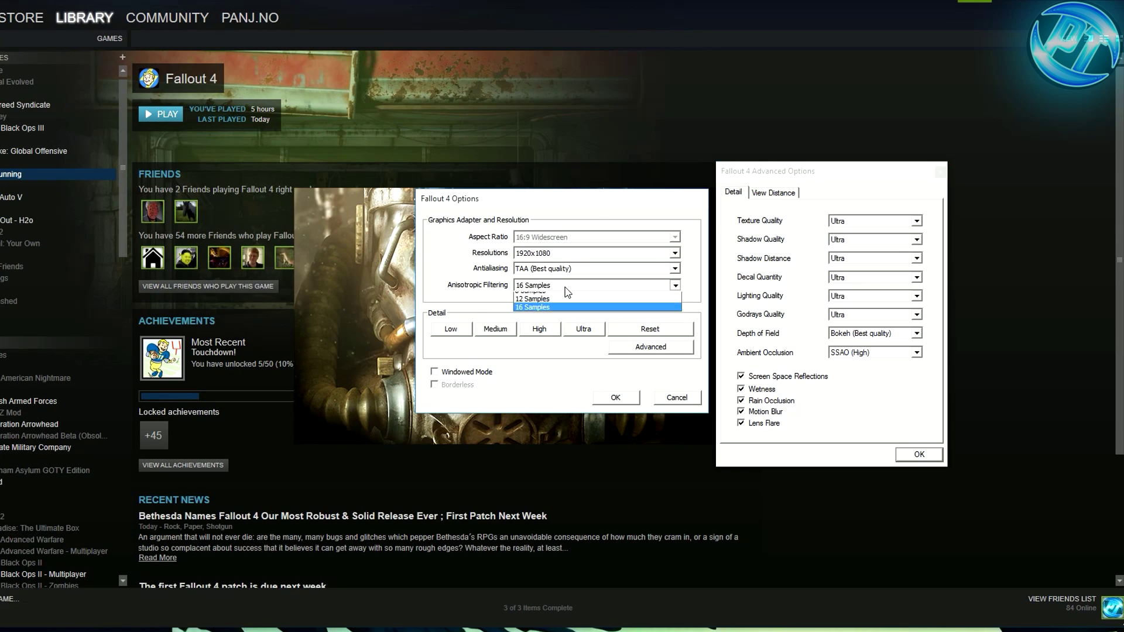
{"action": "left_click", "coordinate": [534, 323]}
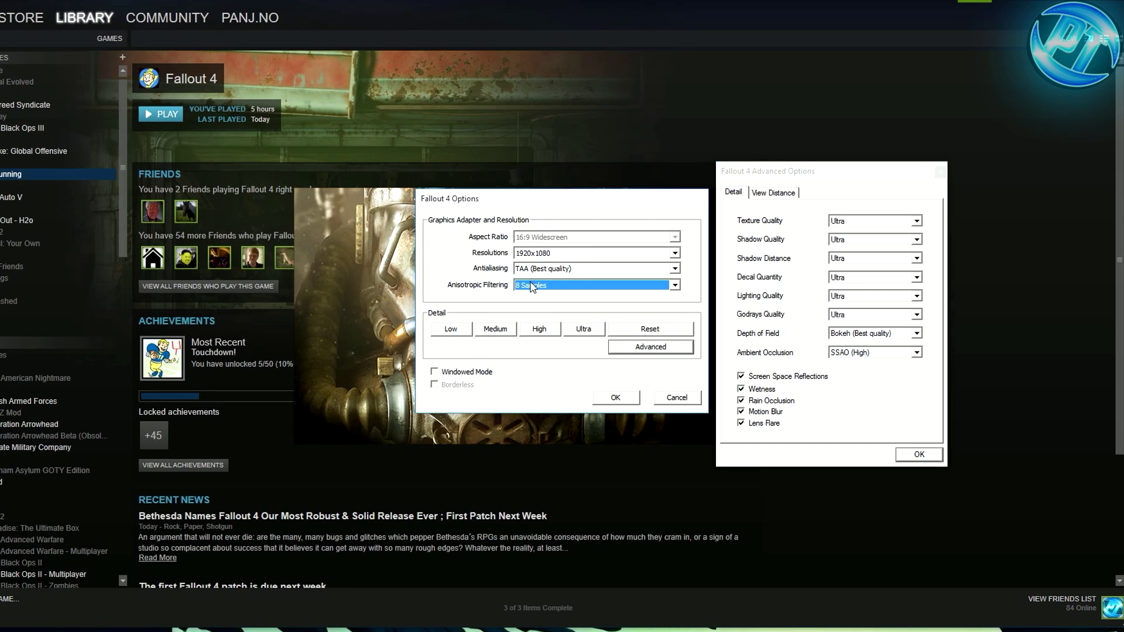
{"action": "left_click", "coordinate": [536, 286]}
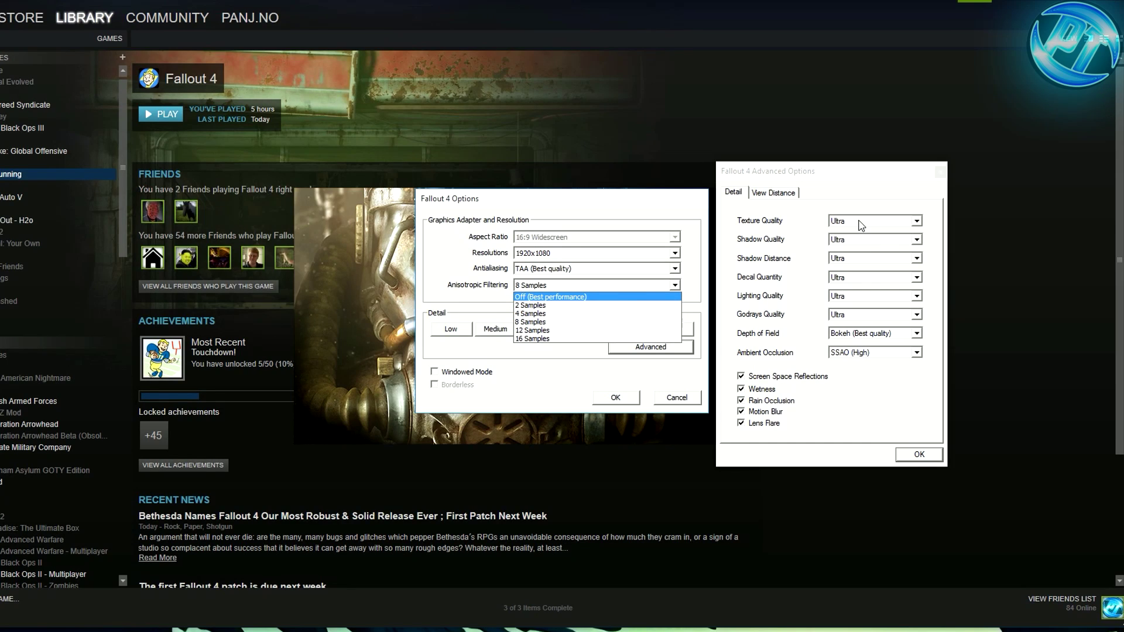
Keep Texture Quality at Ultra and restore Shadow Distance to Ultra
{"action": "left_click", "coordinate": [836, 221]}
{"action": "left_click", "coordinate": [836, 221]}
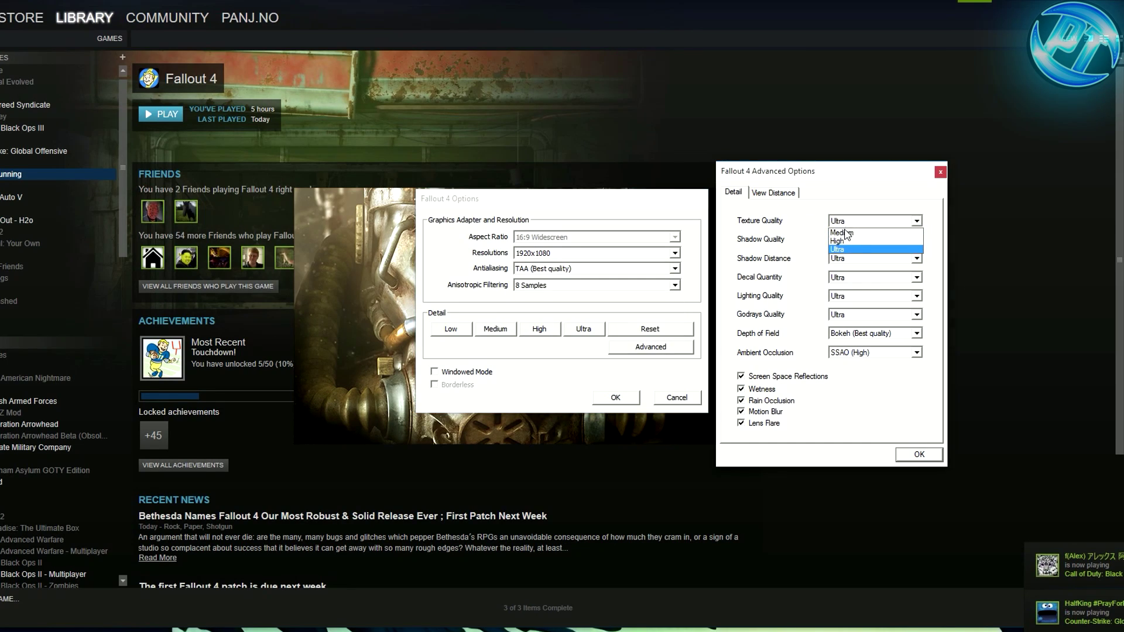
{"action": "left_click", "coordinate": [843, 250]}
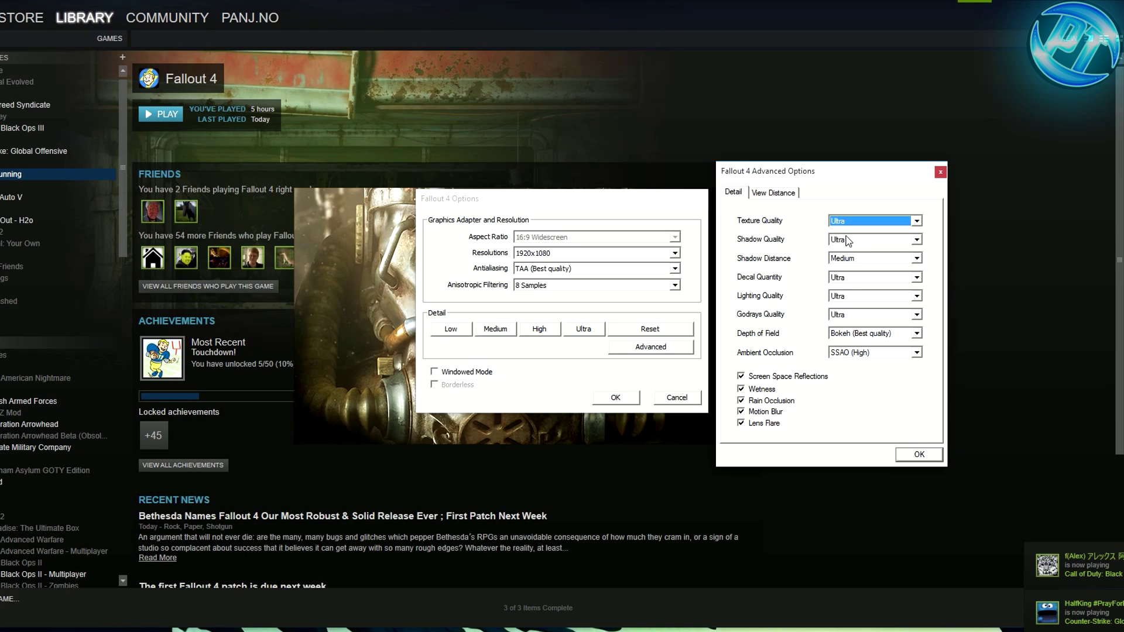
{"action": "left_click", "coordinate": [847, 258]}
{"action": "left_click", "coordinate": [843, 285]}
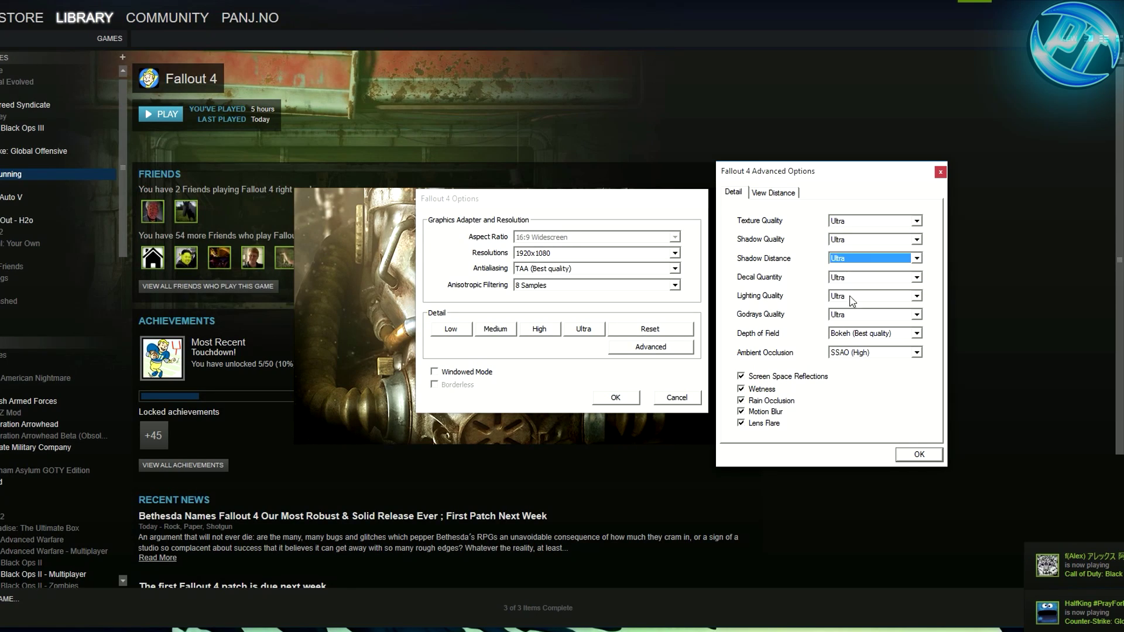
Set Depth of Field to Standard (Low) and Antialiasing to Off (Best performance), keeping anisotropic filtering at 8 samples
{"action": "left_click", "coordinate": [860, 333]}
{"action": "left_click", "coordinate": [860, 350]}
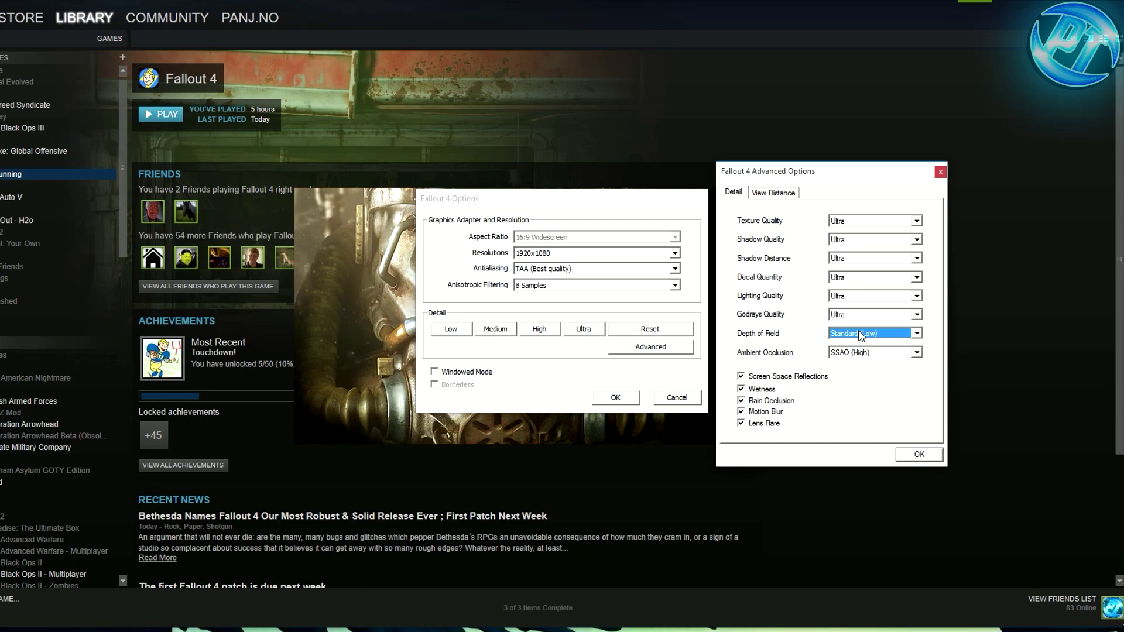
{"action": "left_click", "coordinate": [565, 286]}
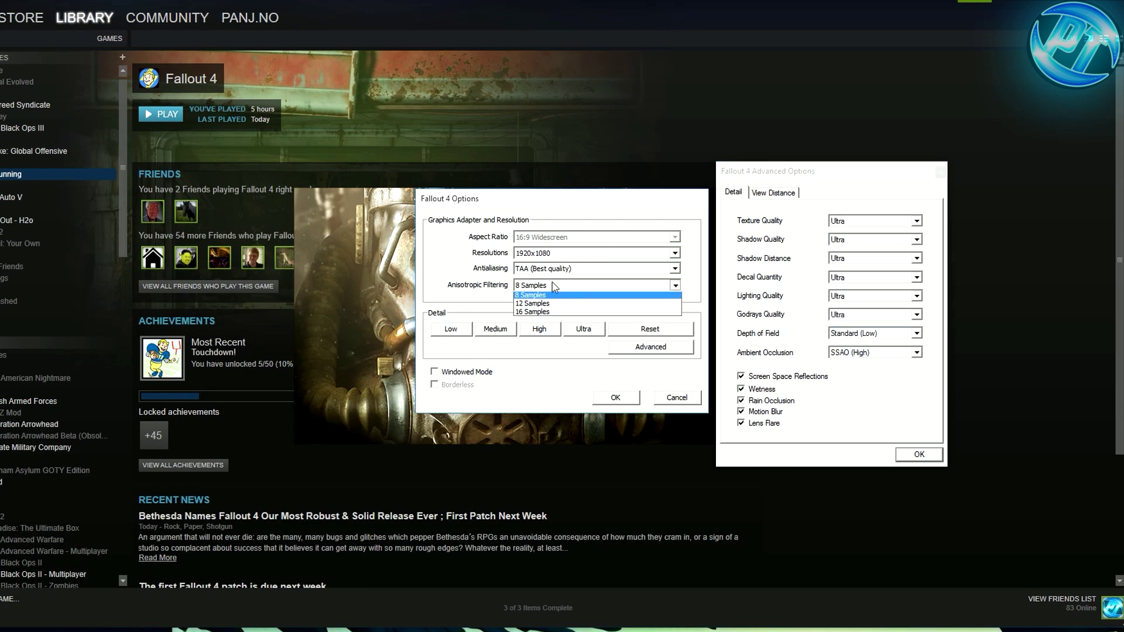
{"action": "left_click", "coordinate": [535, 303]}
{"action": "left_click", "coordinate": [538, 268]}
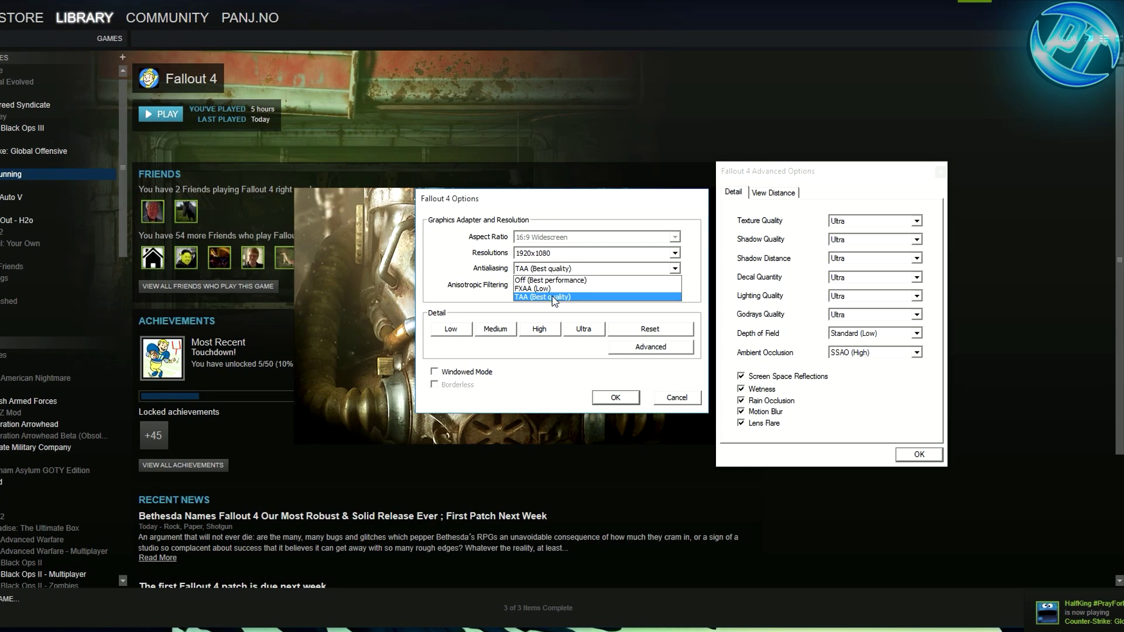
{"action": "left_click", "coordinate": [550, 280]}
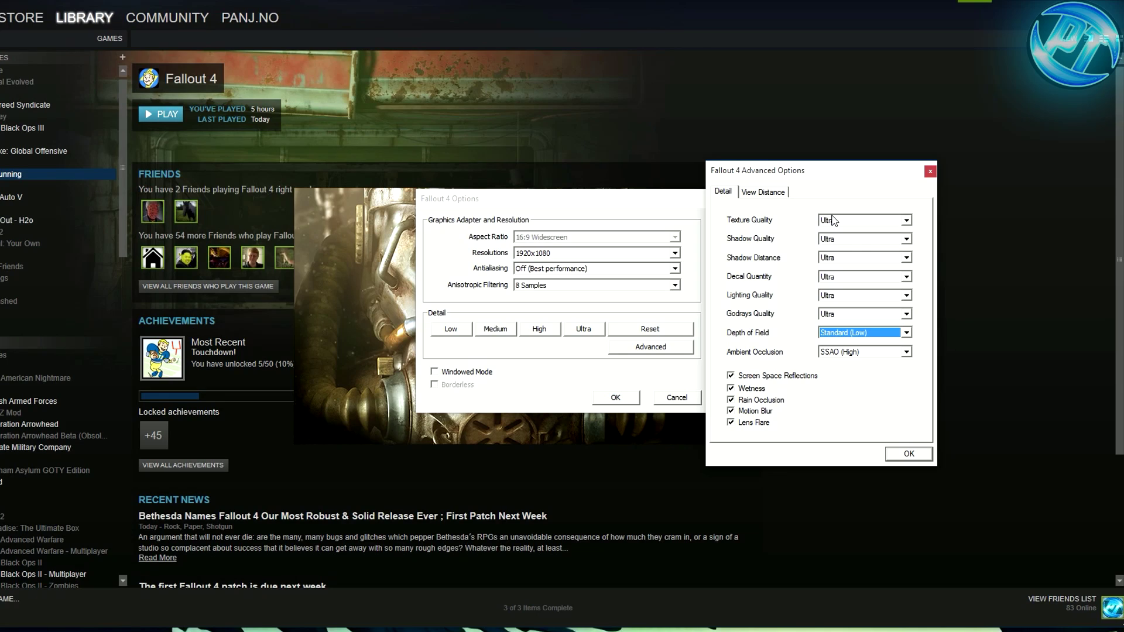
Set Godrays Quality to Off (best performance) and Shadow Distance to Medium
{"action": "left_click", "coordinate": [851, 314]}
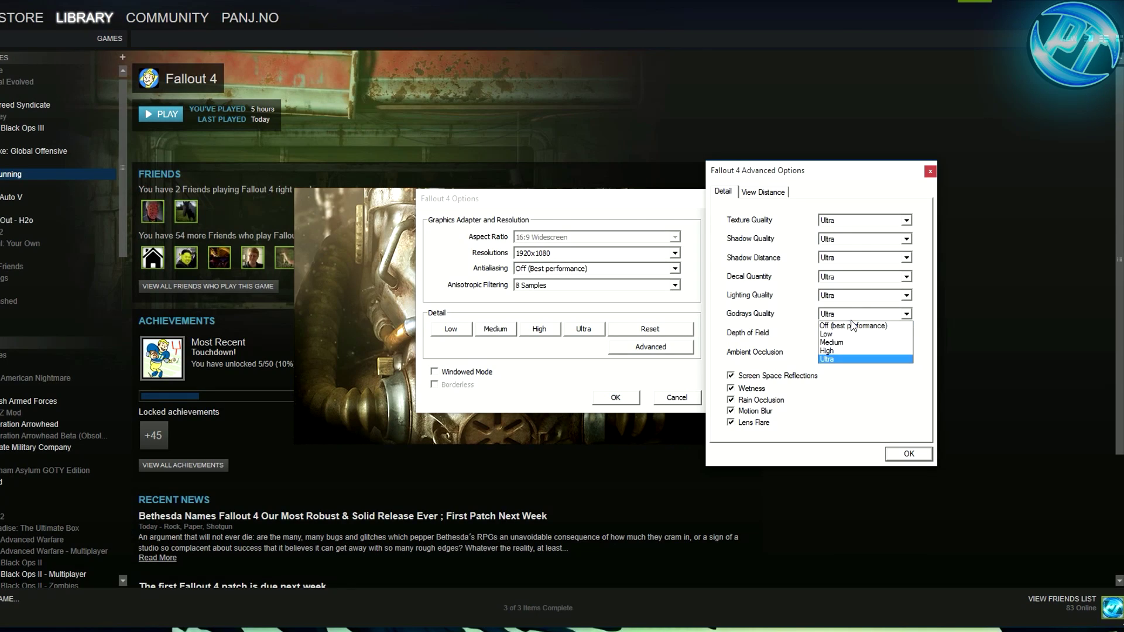
{"action": "left_click", "coordinate": [838, 326]}
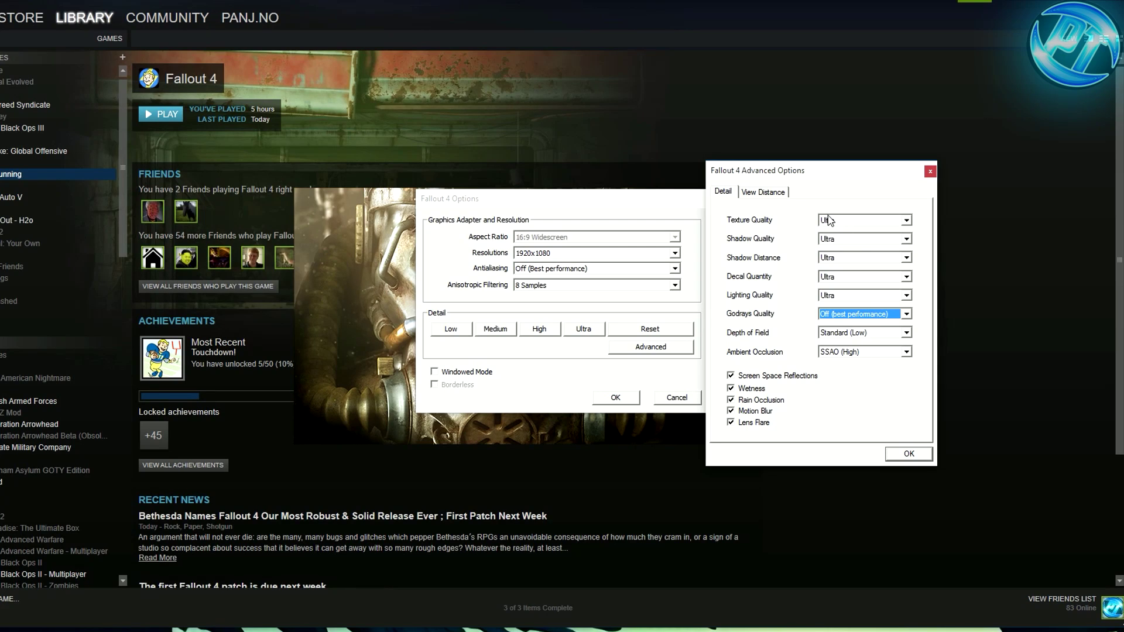
{"action": "left_click", "coordinate": [837, 258]}
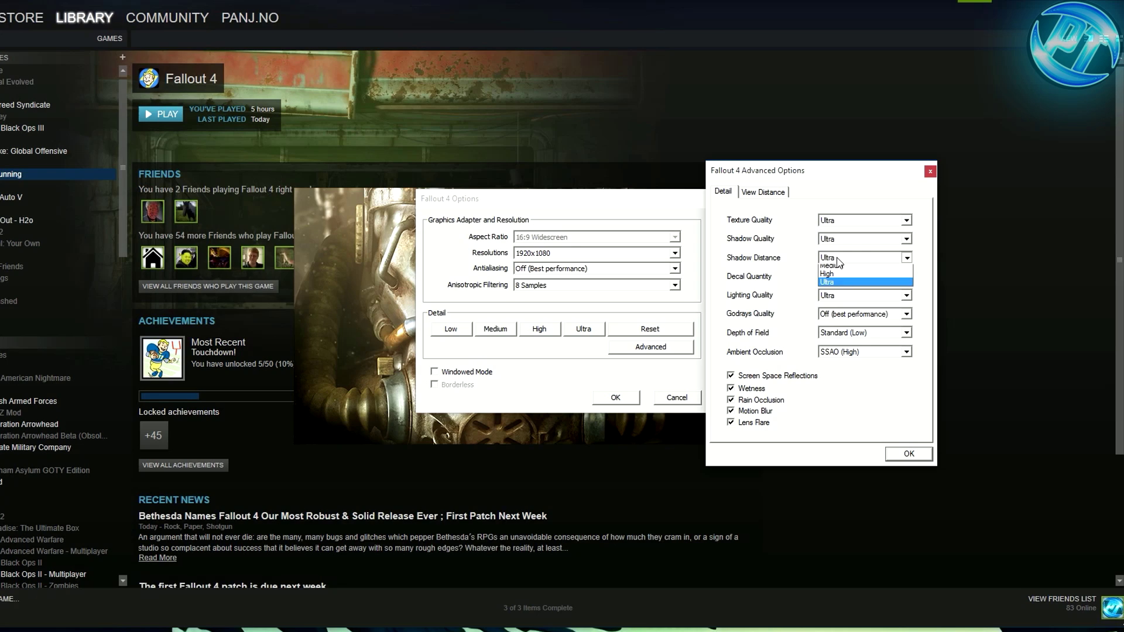
{"action": "left_click", "coordinate": [839, 270]}
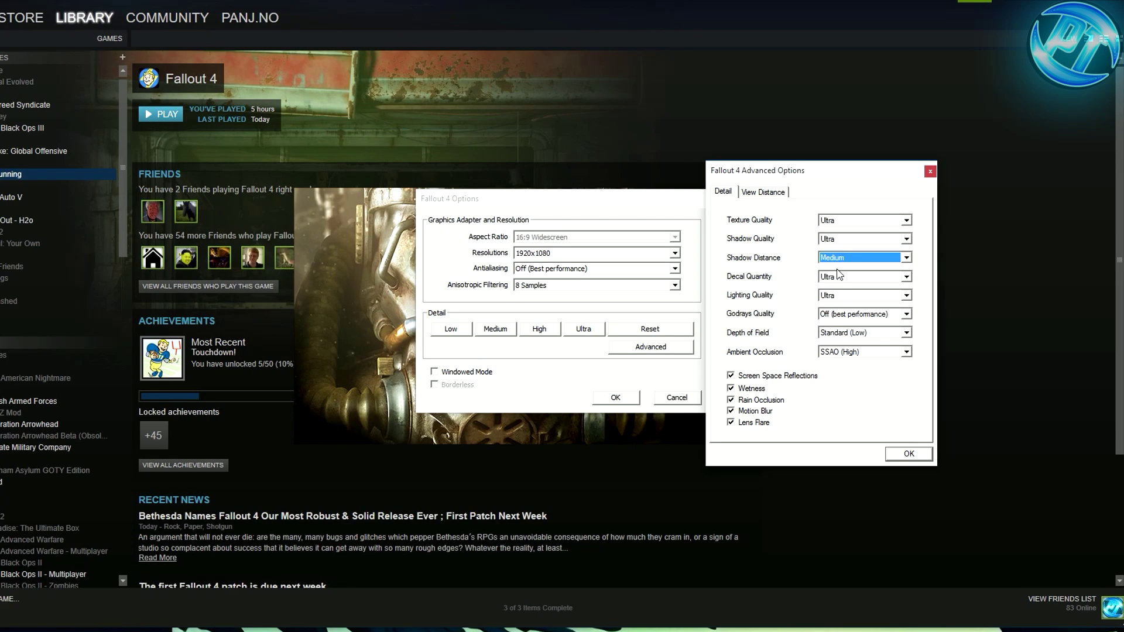
Set Decal Quantity to Medium and Lighting Quality to High
{"action": "left_click", "coordinate": [839, 273]}
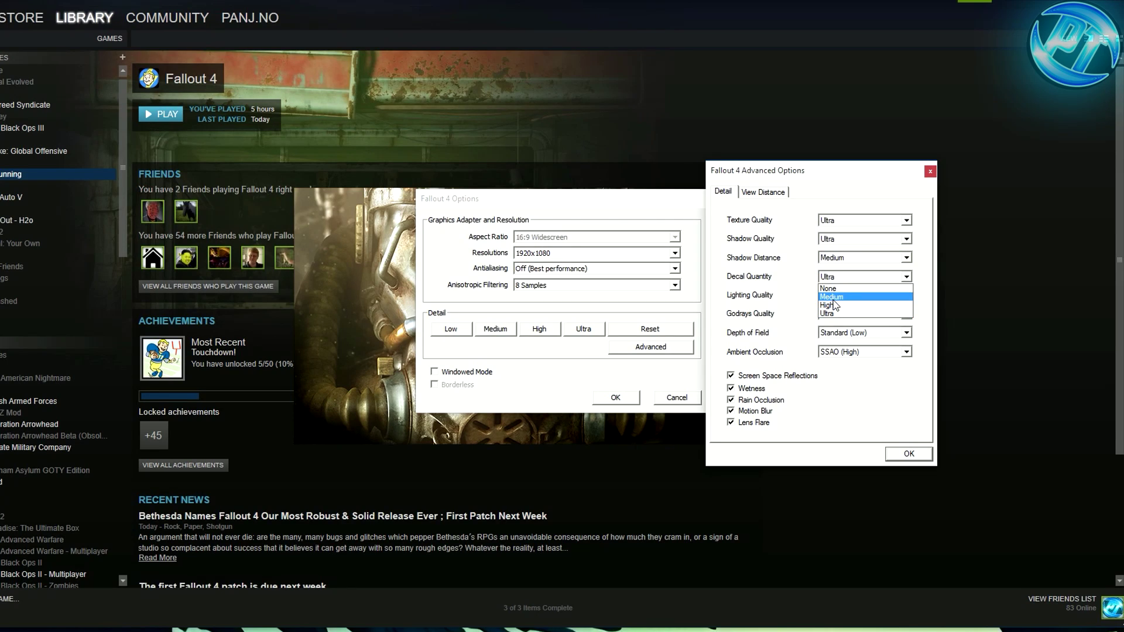
{"action": "left_click", "coordinate": [832, 297]}
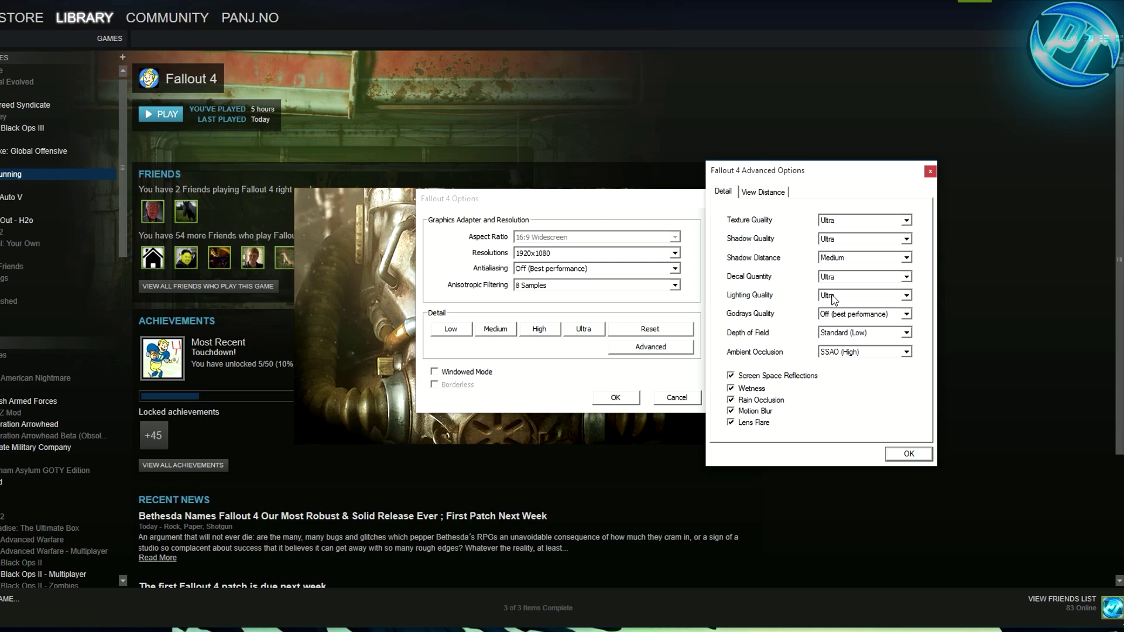
{"action": "left_click", "coordinate": [834, 297]}
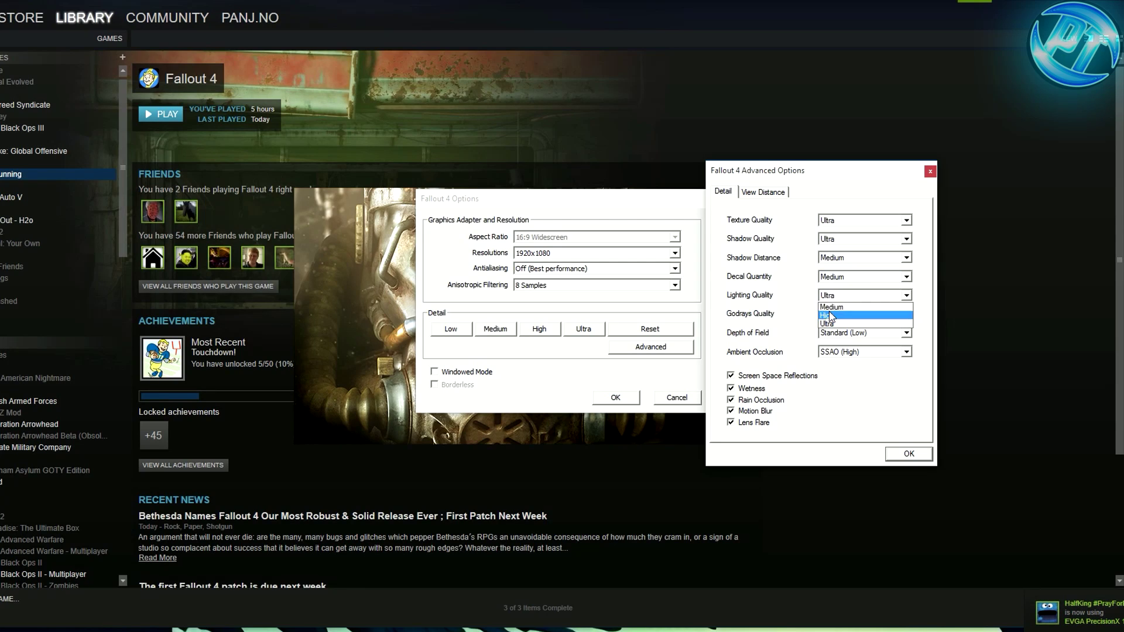
{"action": "left_click", "coordinate": [831, 317]}
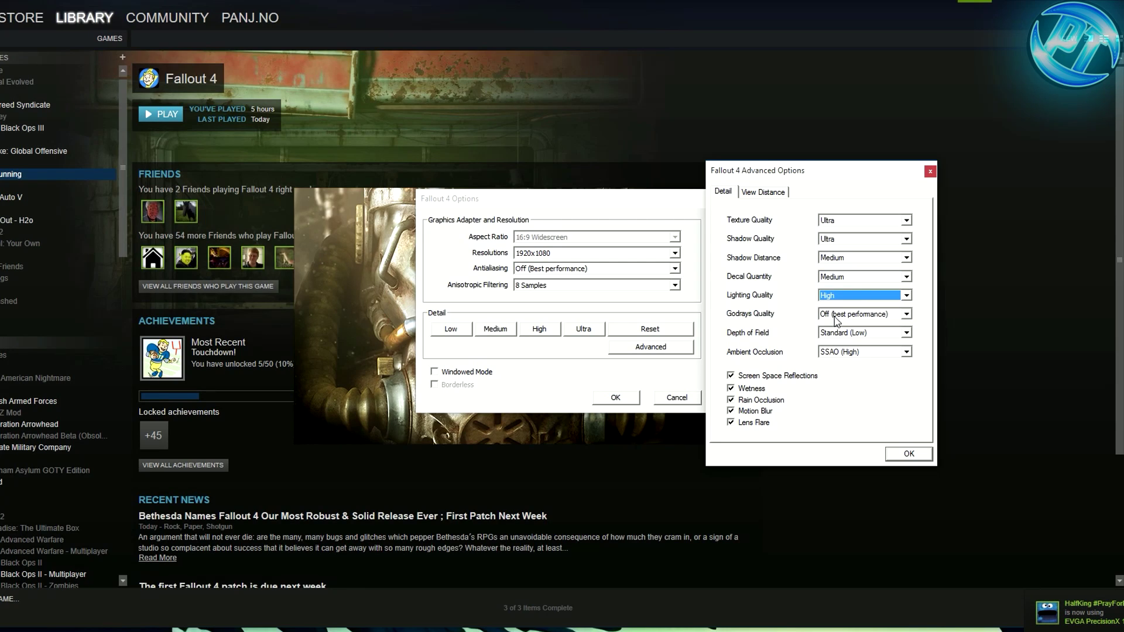
Keep Depth of Field at Standard (Low) and disable Motion Blur
{"action": "left_click", "coordinate": [837, 332]}
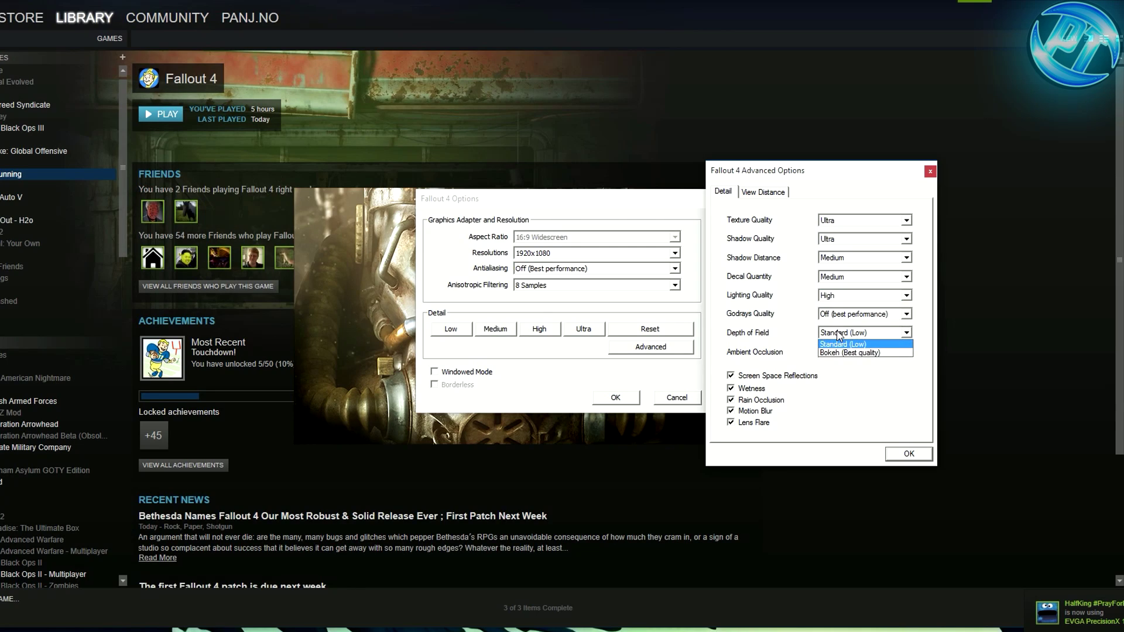
{"action": "left_click", "coordinate": [841, 341]}
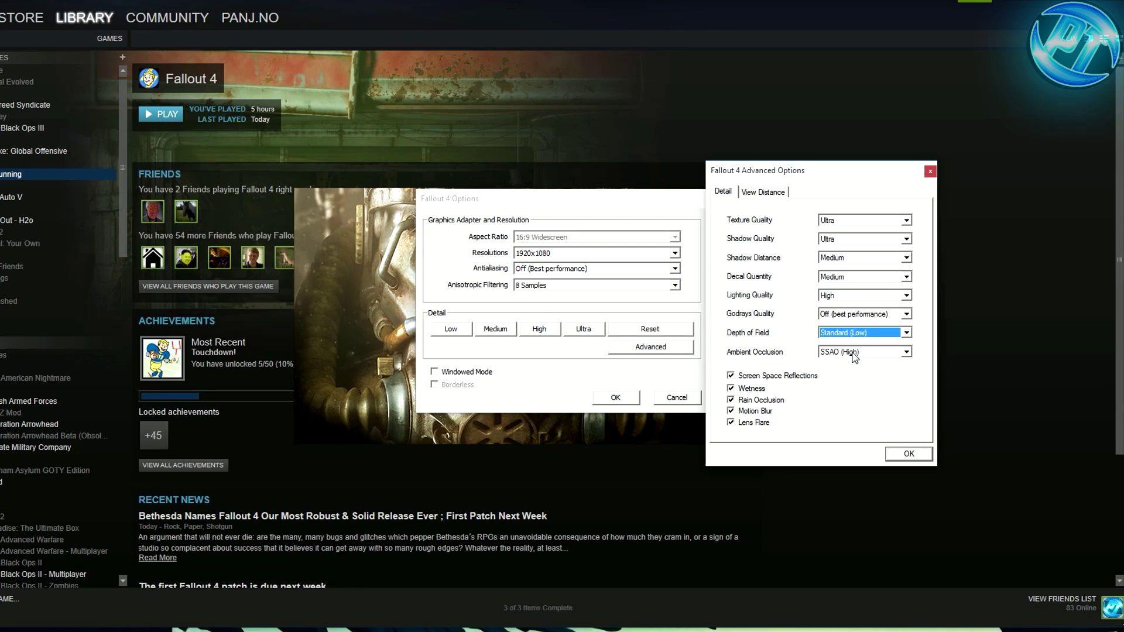
{"action": "left_click", "coordinate": [731, 412]}
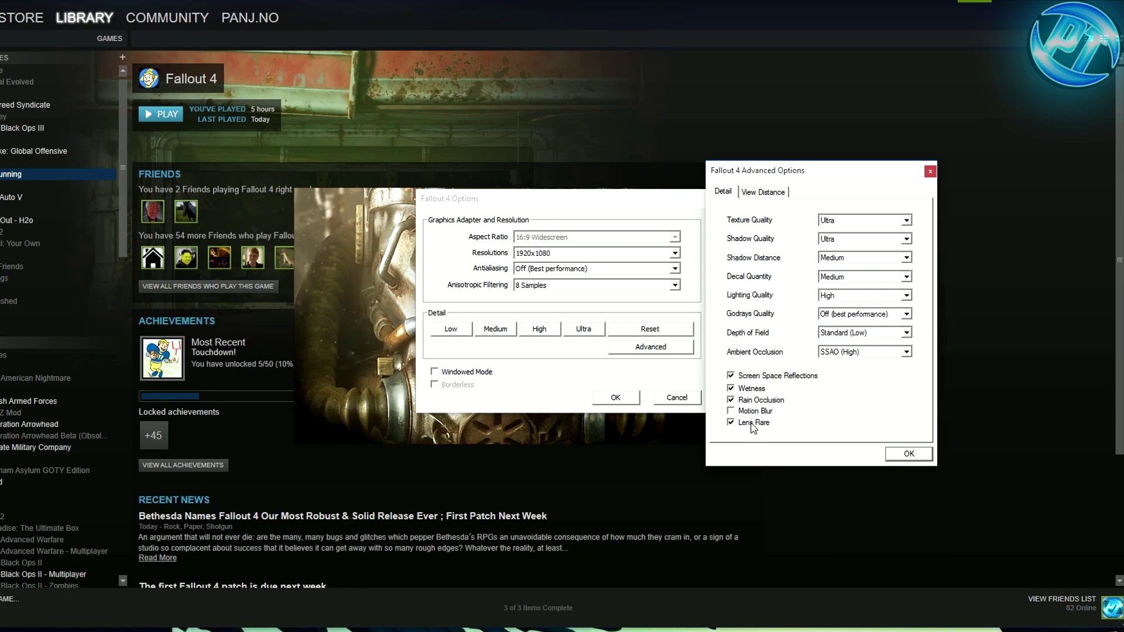
Lower the Object, Actor, Grass and Item Fade view distances to about the middle of their ranges
{"action": "left_click", "coordinate": [762, 193]}
{"action": "left_click", "coordinate": [724, 192]}
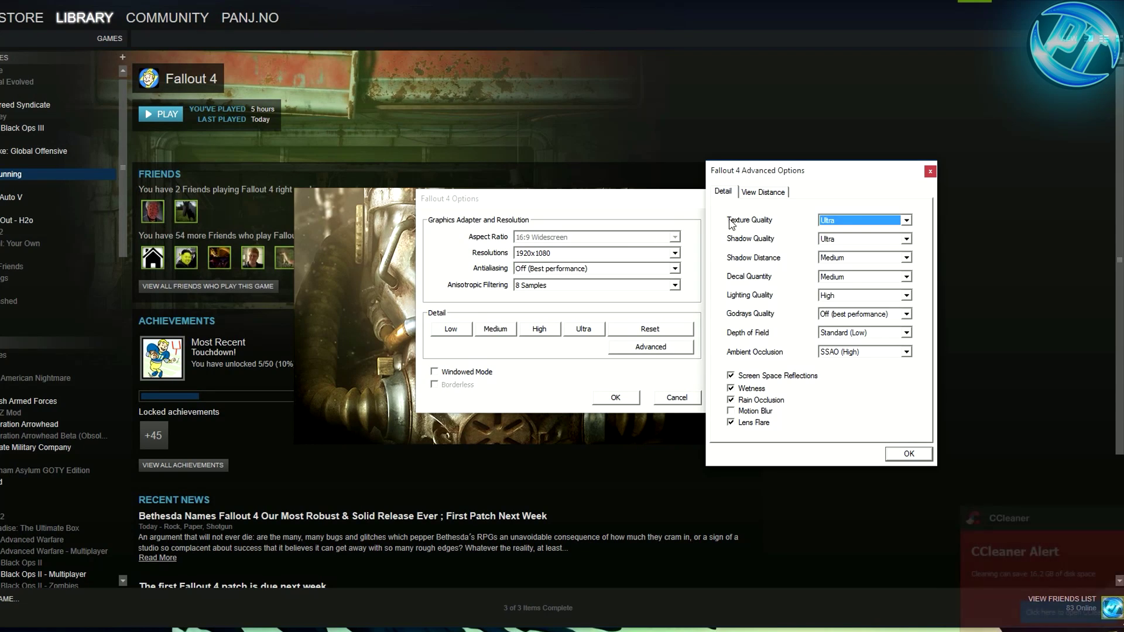
{"action": "left_click", "coordinate": [763, 192]}
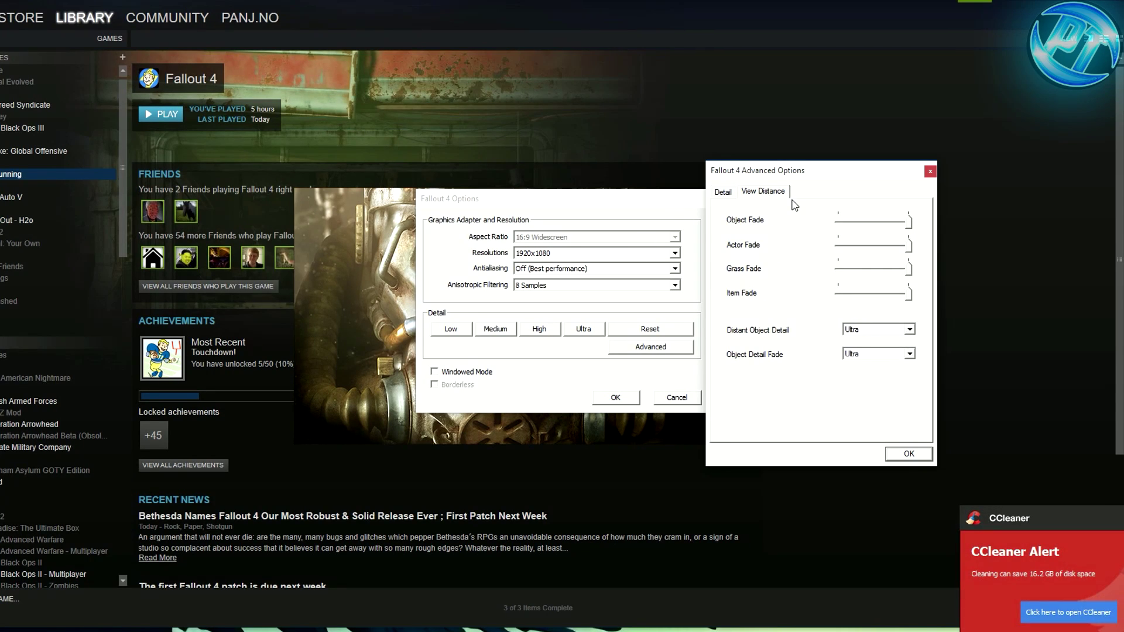
{"action": "left_click_drag", "start_coordinate": [908, 225], "coordinate": [867, 295]}
Set Distant Object Detail to High and Object Detail Fade to Medium
{"action": "left_click", "coordinate": [865, 330]}
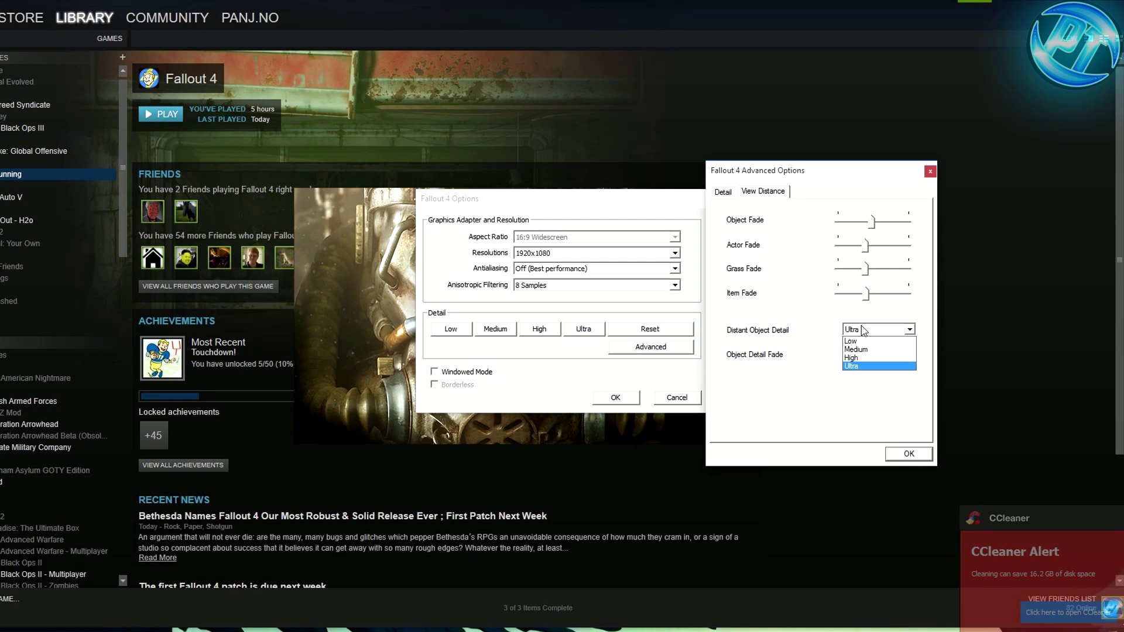
{"action": "left_click", "coordinate": [855, 357]}
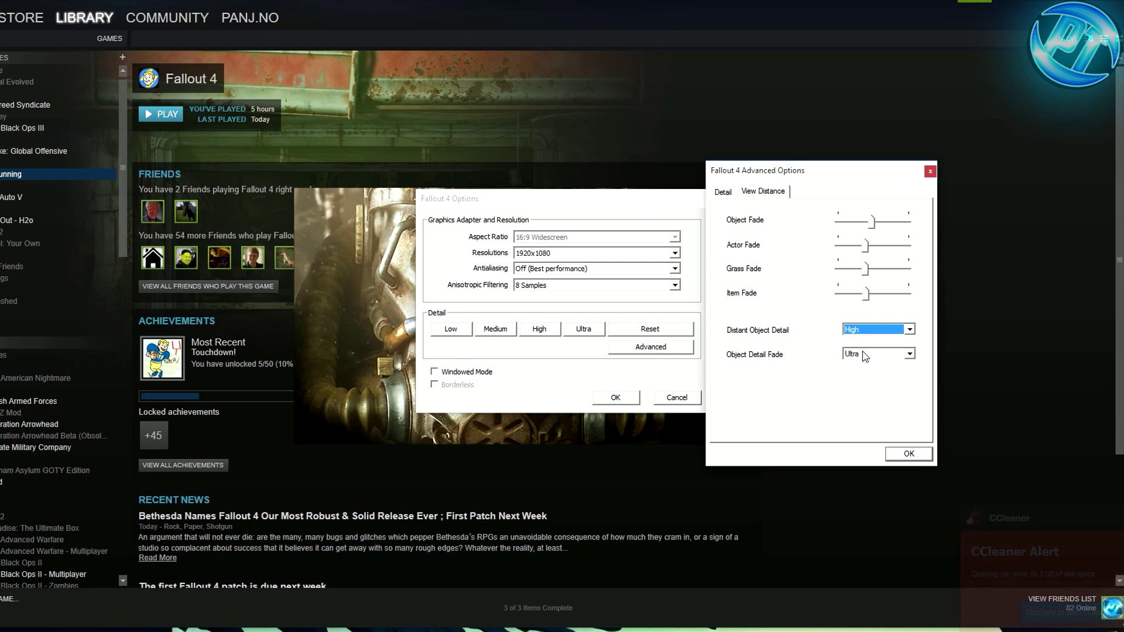
{"action": "left_click", "coordinate": [864, 355]}
{"action": "left_click", "coordinate": [856, 373]}
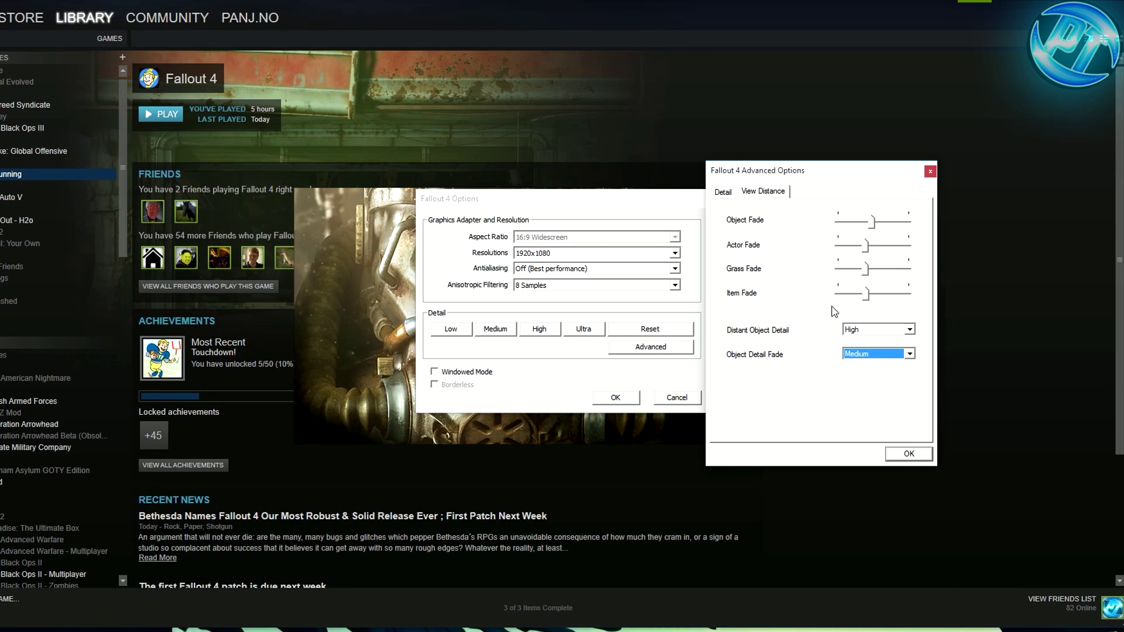
Accept the advanced and main graphics options, and exit the Fallout 4 launcher
{"action": "left_click", "coordinate": [721, 195]}
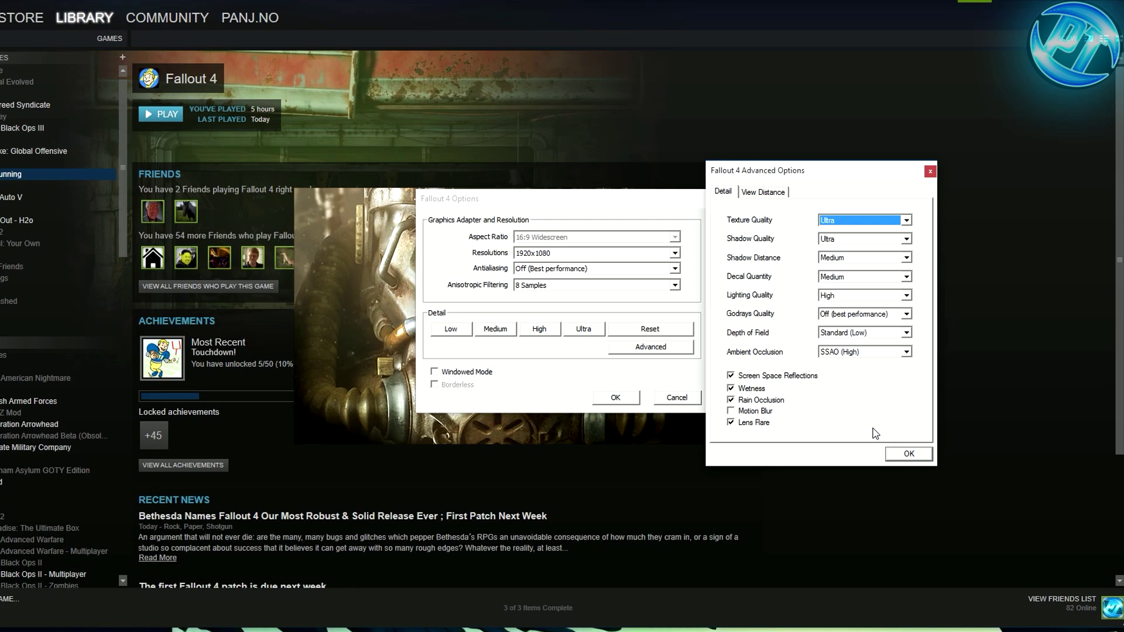
{"action": "left_click", "coordinate": [909, 452]}
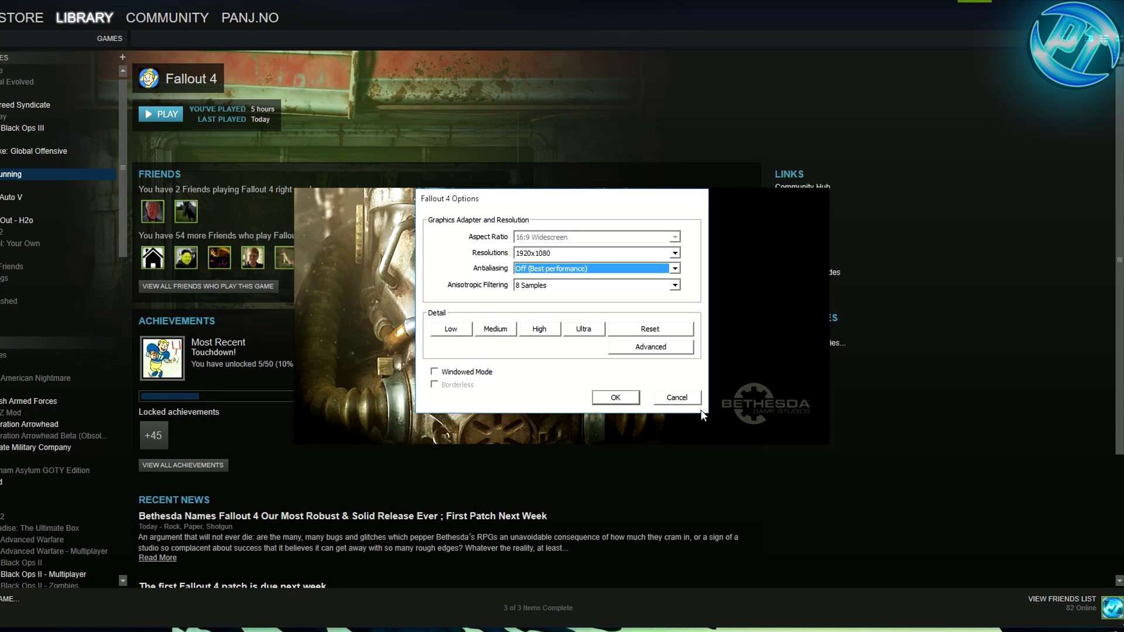
{"action": "left_click", "coordinate": [614, 397]}
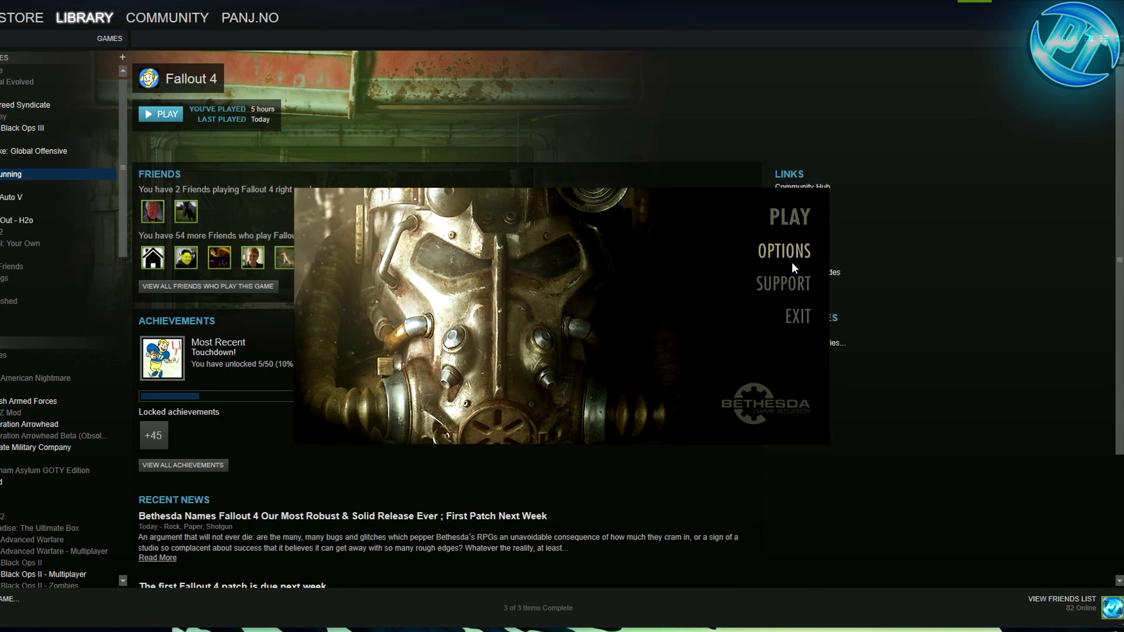
{"action": "left_click", "coordinate": [799, 316]}
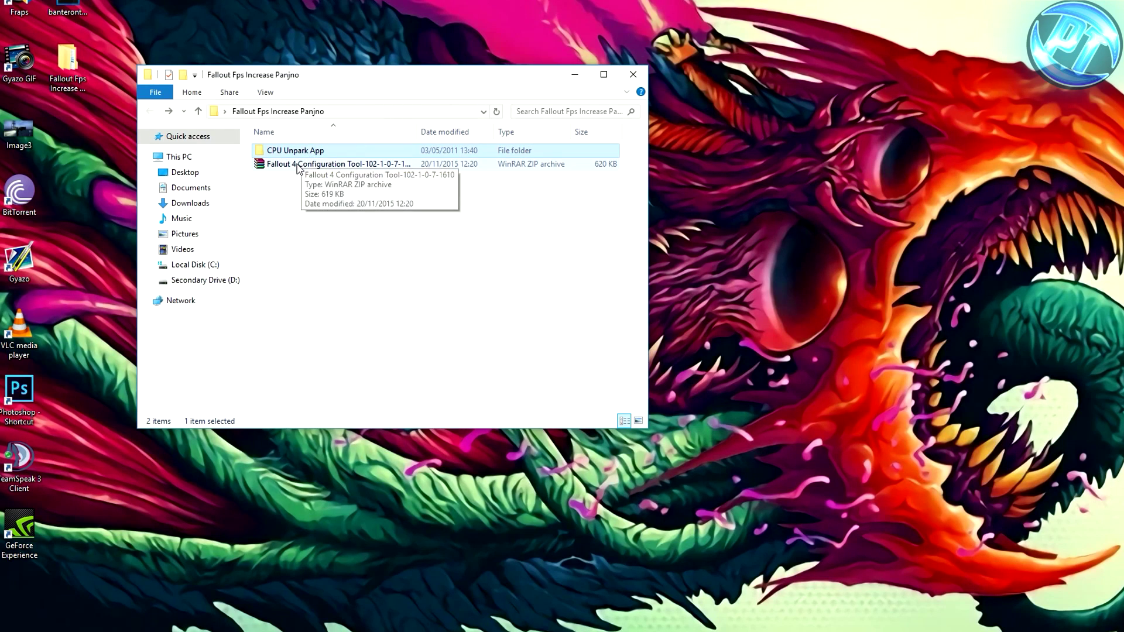
Extract Fallout4ConfigTool from the Fallout 4 Configuration Tool archive, move it to the desktop and close the archive
{"action": "left_click", "coordinate": [298, 165]}
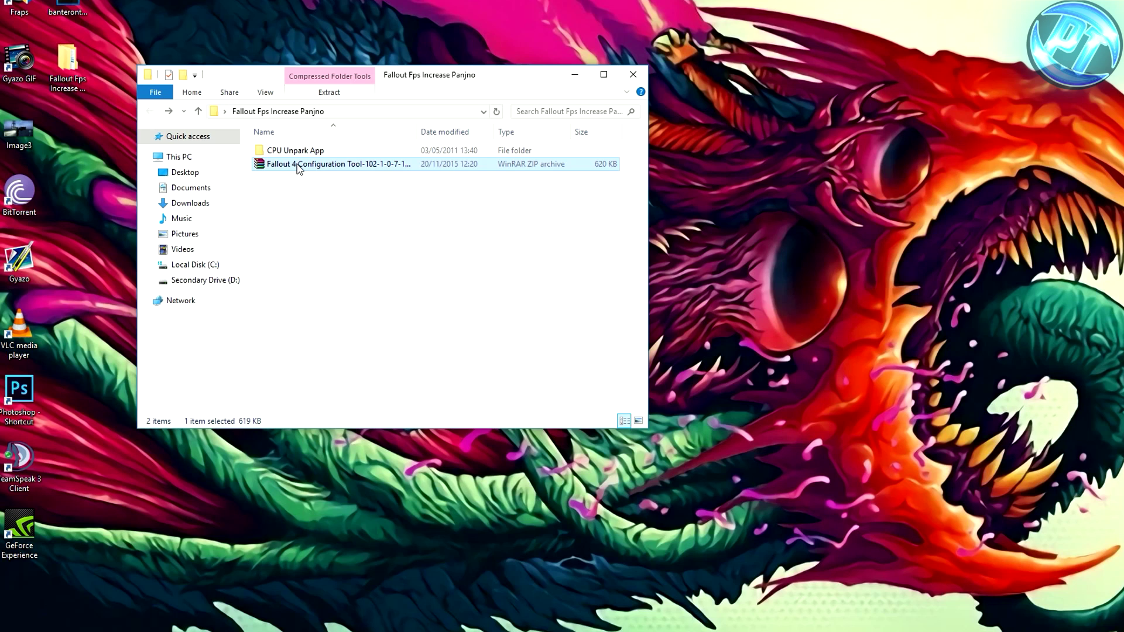
{"action": "double_click", "coordinate": [298, 165]}
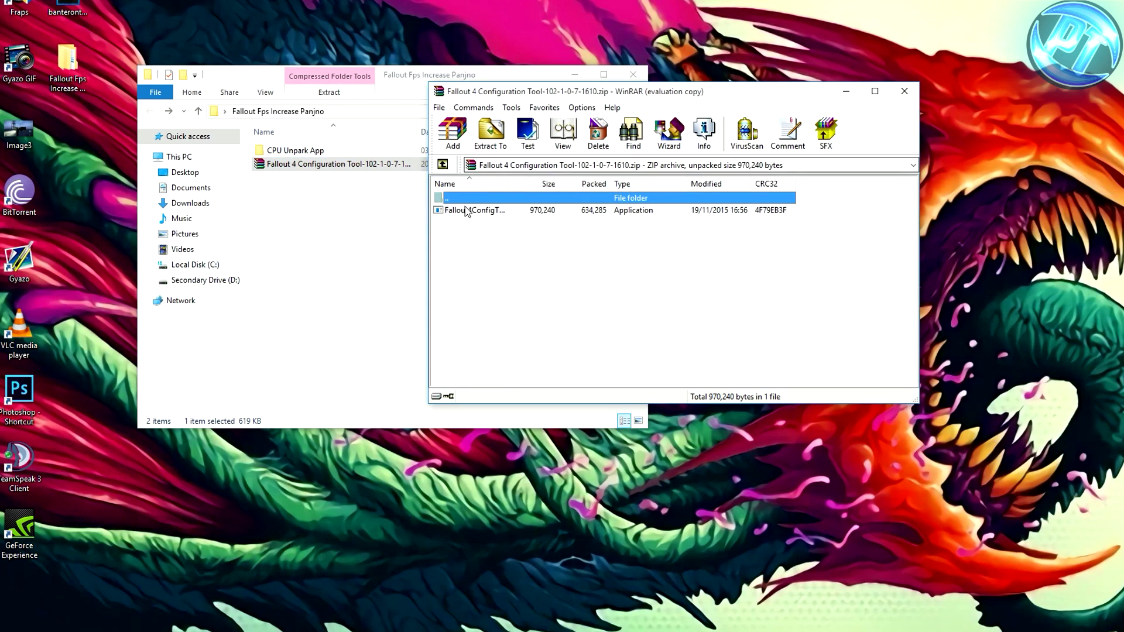
{"action": "left_click_drag", "start_coordinate": [464, 209], "coordinate": [347, 287]}
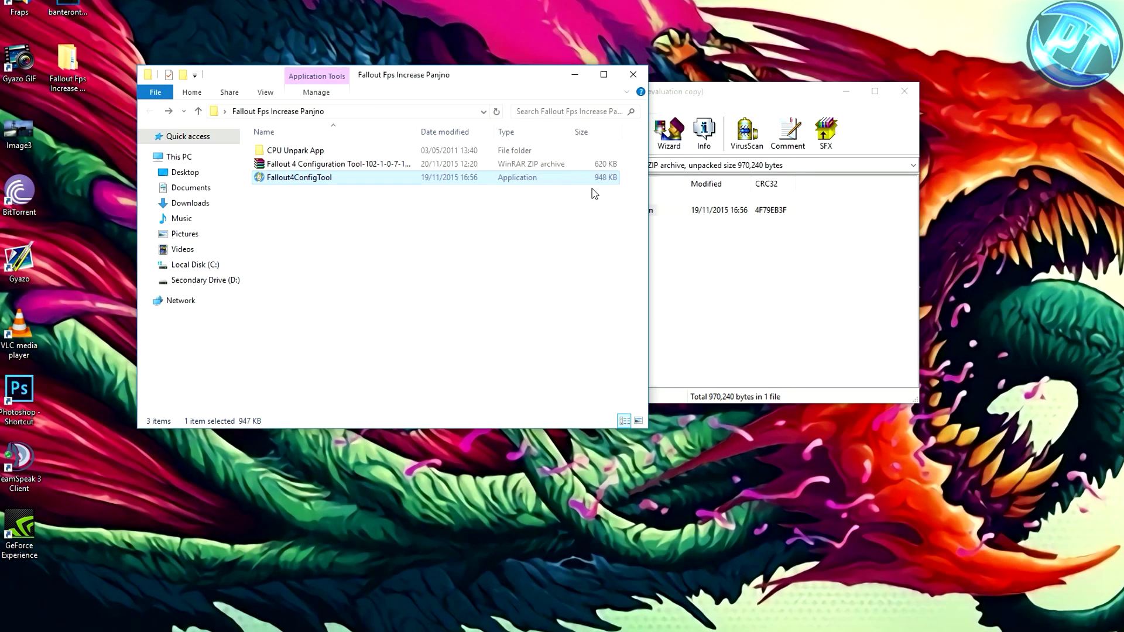
{"action": "left_click_drag", "start_coordinate": [304, 178], "coordinate": [78, 568]}
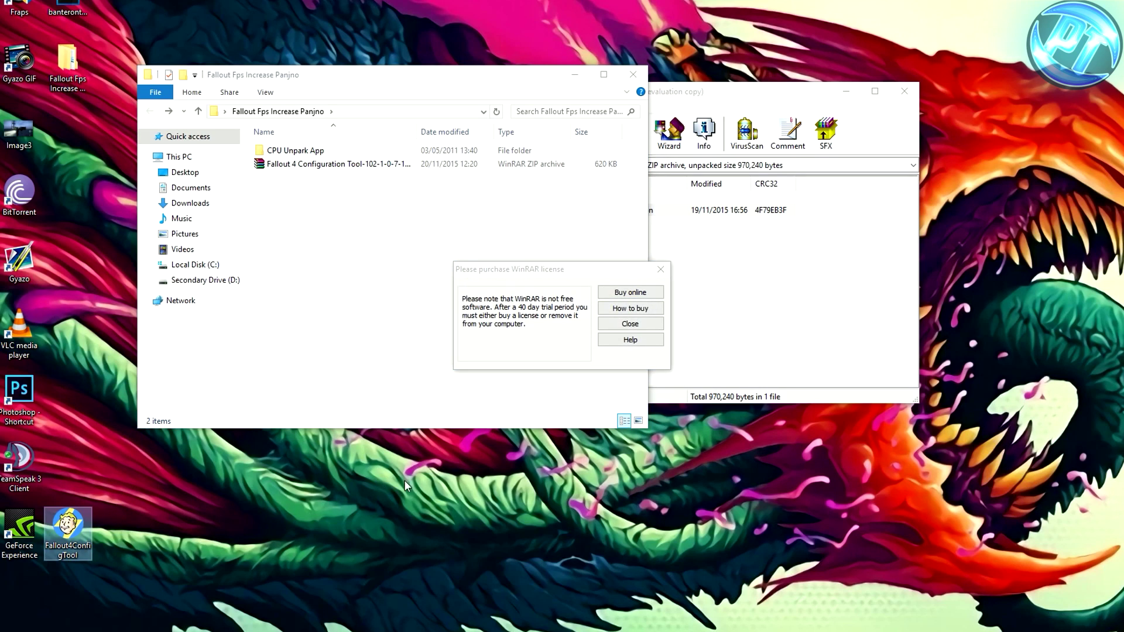
{"action": "left_click", "coordinate": [661, 268]}
{"action": "left_click", "coordinate": [907, 97]}
Run Fallout4ConfigTool from the desktop as administrator
{"action": "right_click", "coordinate": [88, 523]}
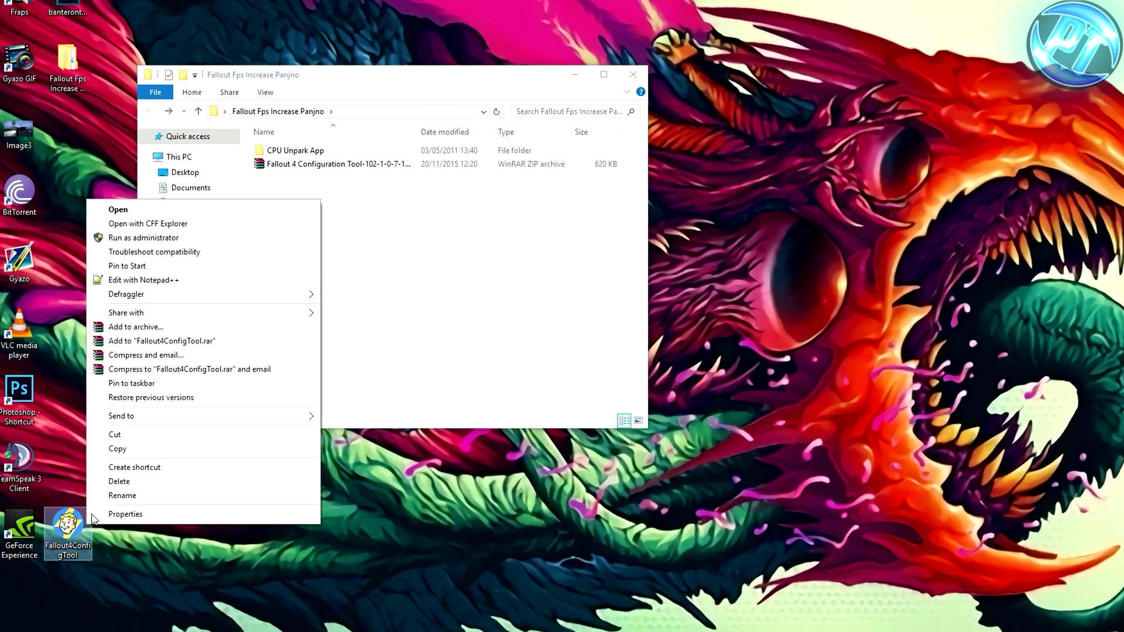
{"action": "left_click", "coordinate": [142, 238]}
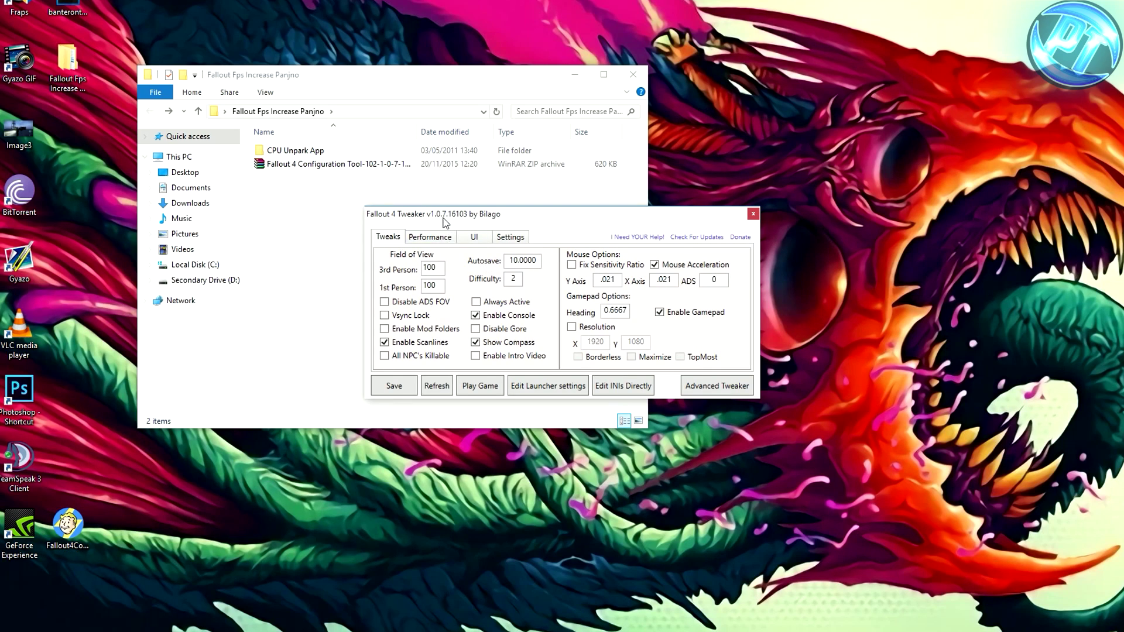
{"action": "left_click_drag", "start_coordinate": [444, 221], "coordinate": [422, 202]}
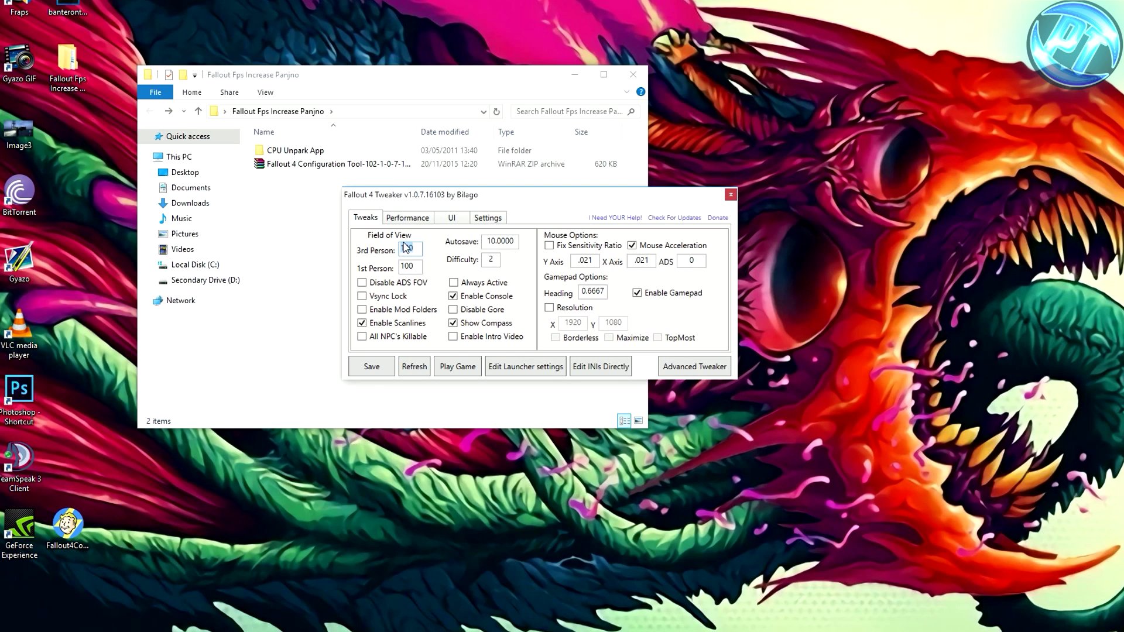
Disable Mouse Acceleration and the gamepad, keeping the 3rd and 1st person field of view at 100
{"action": "key", "text": "Tab"}
{"action": "left_click", "coordinate": [419, 268]}
{"action": "double_click", "coordinate": [419, 268]}
{"action": "key", "text": "shift+Tab"}
{"action": "left_click", "coordinate": [632, 246]}
{"action": "left_click", "coordinate": [638, 294]}
Disable God Rays and DOF in the tweaker's performance options, and enable High CPU Priority
{"action": "left_click", "coordinate": [408, 225]}
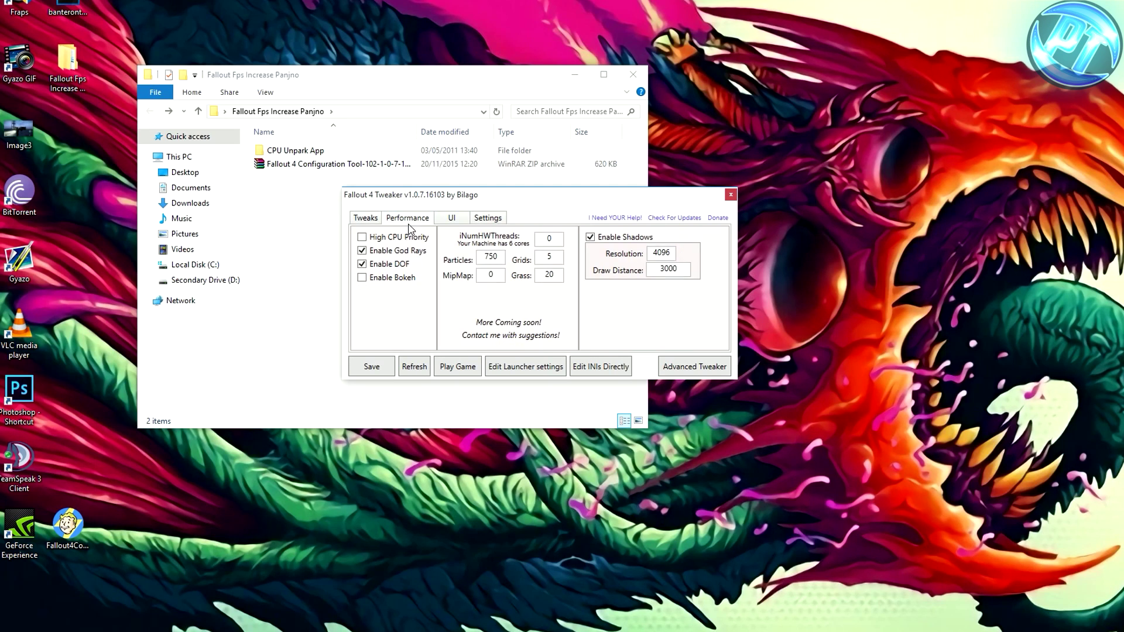
{"action": "left_click", "coordinate": [362, 251]}
{"action": "left_click", "coordinate": [362, 264]}
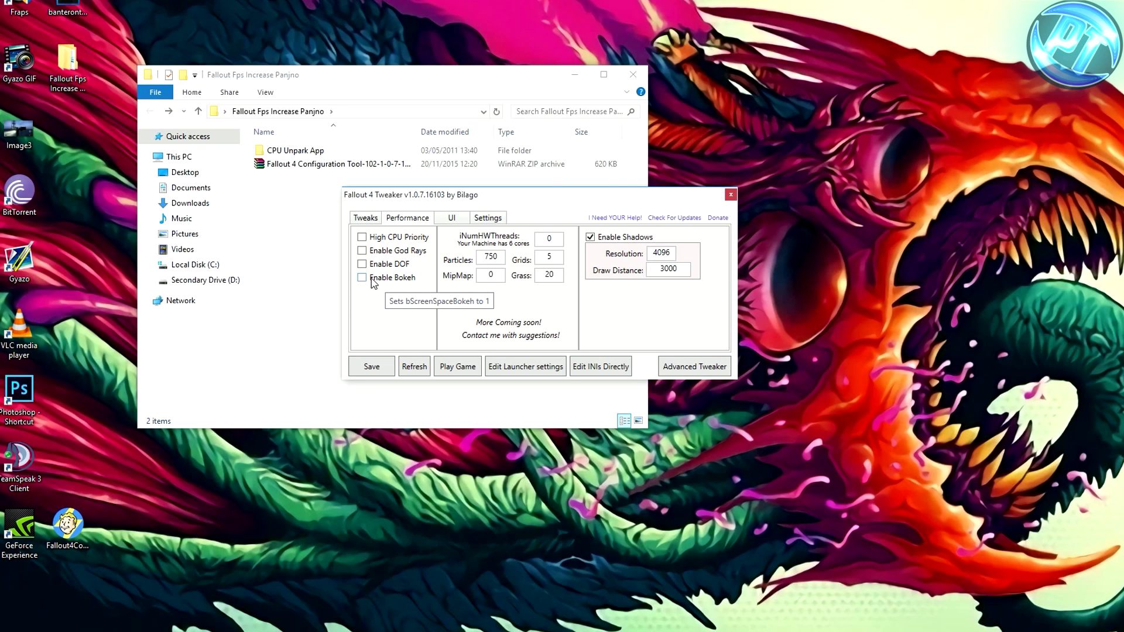
{"action": "left_click", "coordinate": [403, 240]}
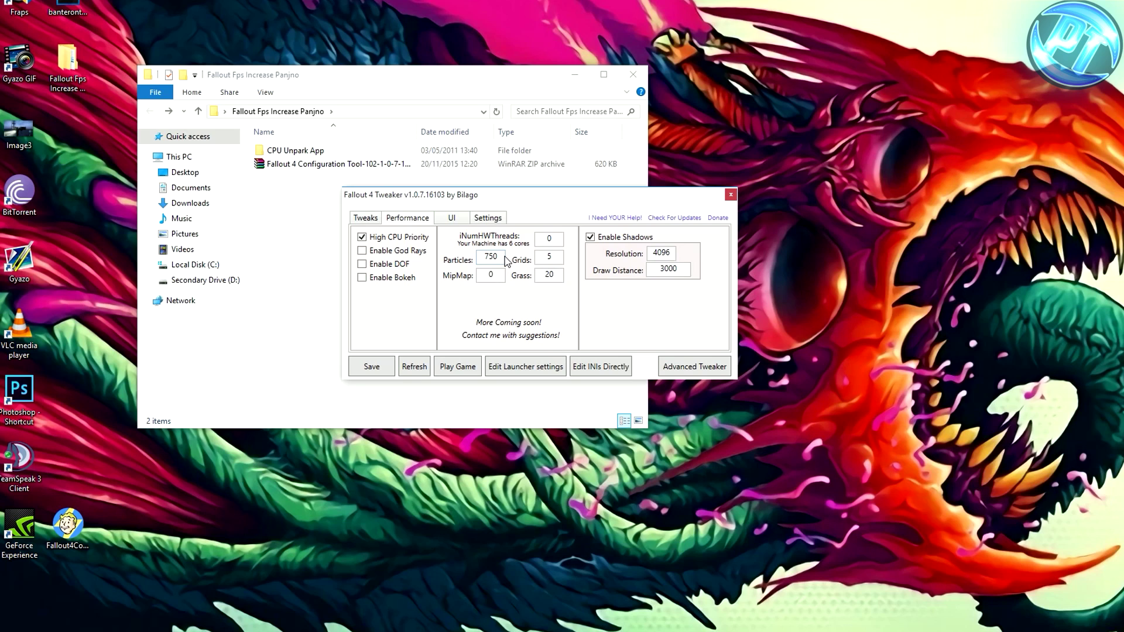
Set the shadow Draw Distance to 1500, keeping Particles at 750, Grids at 5 and Grass at 20
{"action": "double_click", "coordinate": [484, 257]}
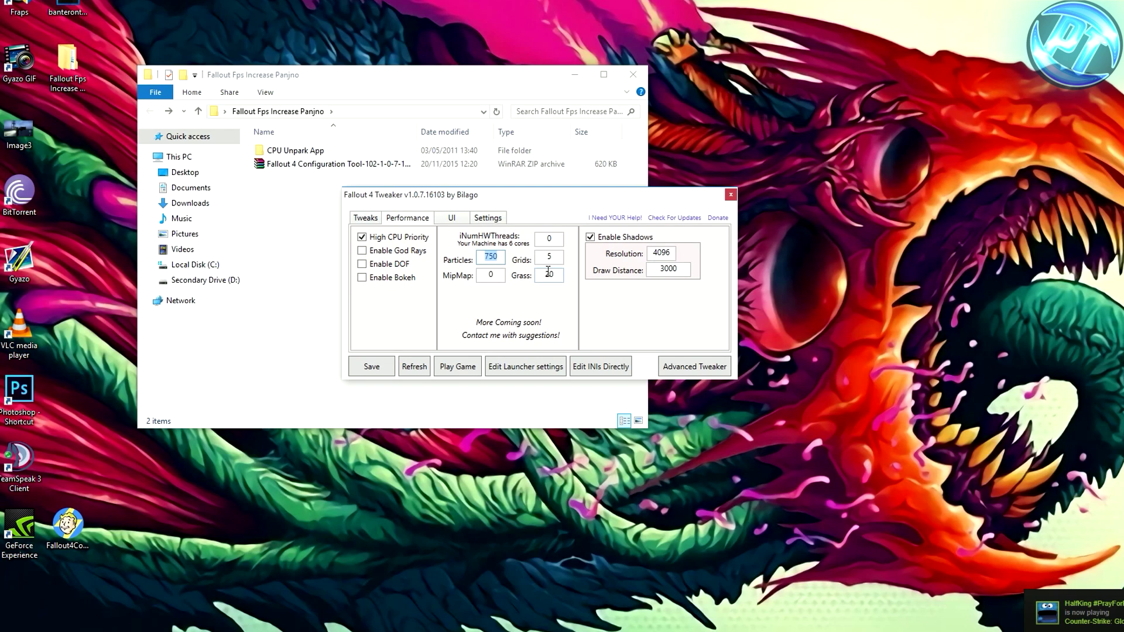
{"action": "double_click", "coordinate": [553, 274]}
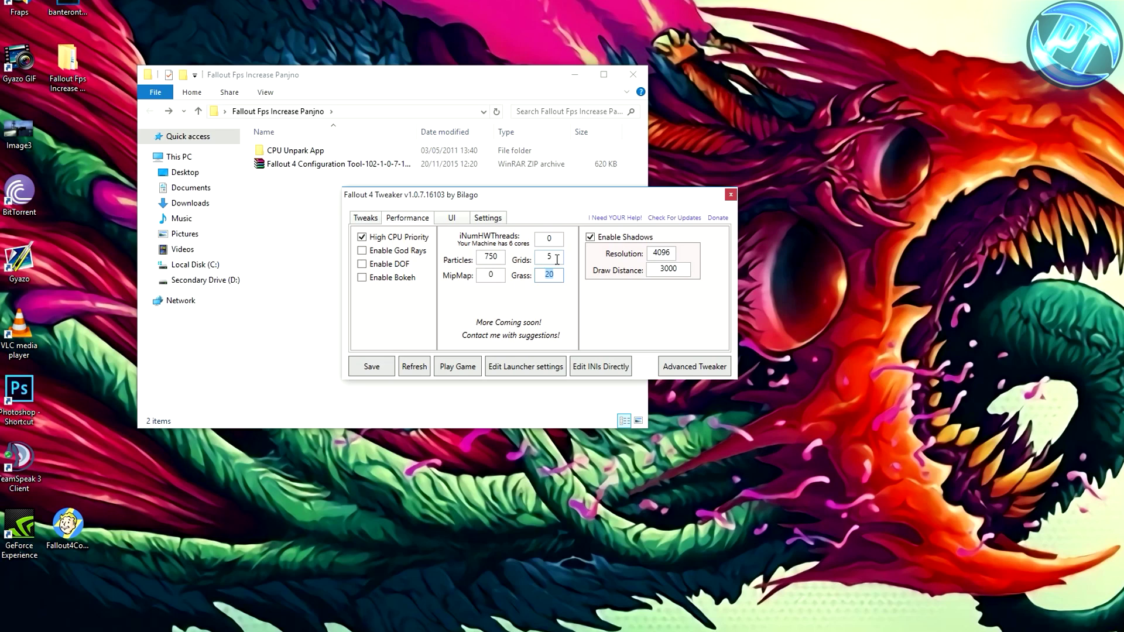
{"action": "double_click", "coordinate": [558, 257]}
{"action": "double_click", "coordinate": [499, 257]}
{"action": "left_click", "coordinate": [657, 269]}
{"action": "key", "text": "Delete"}
{"action": "type", "text": "15"}
{"action": "left_click_drag", "start_coordinate": [684, 271], "coordinate": [659, 270]}
{"action": "left_click", "coordinate": [683, 271]}
Review the tweaker's remaining option pages and save the configuration tweaks
{"action": "left_click", "coordinate": [454, 220]}
{"action": "left_click", "coordinate": [489, 220]}
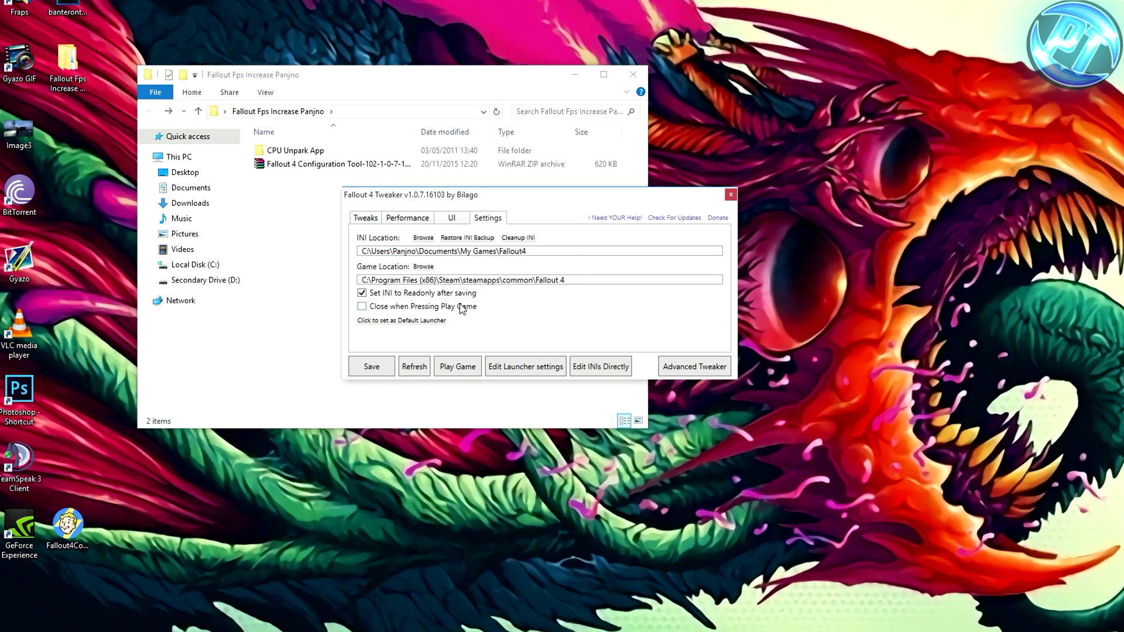
{"action": "left_click", "coordinate": [460, 224]}
{"action": "left_click", "coordinate": [363, 221]}
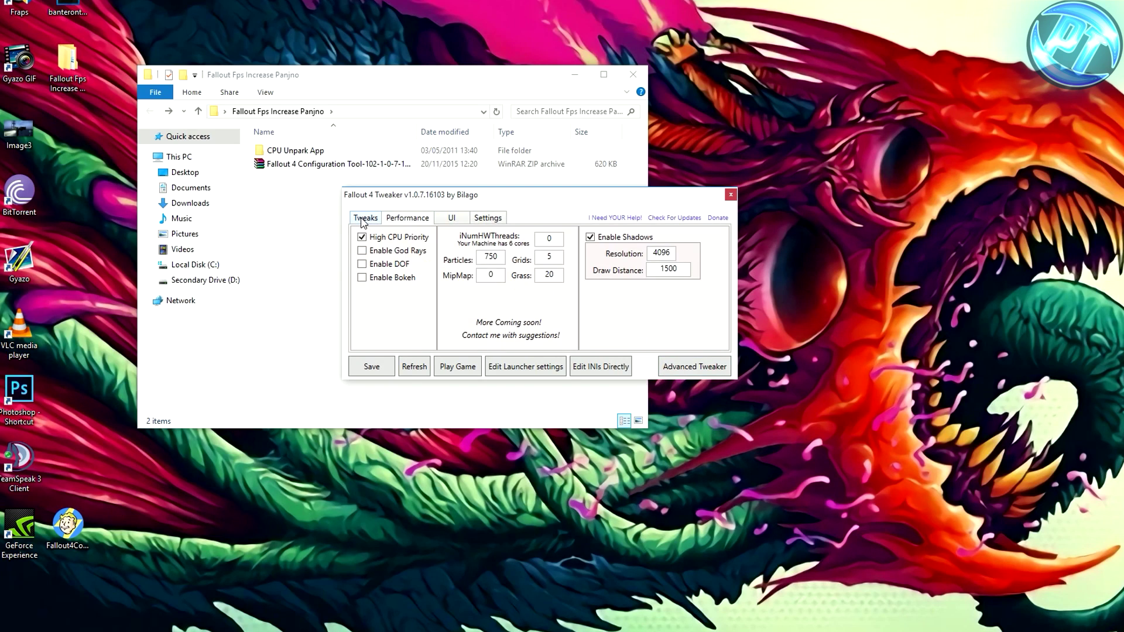
{"action": "left_click", "coordinate": [363, 222]}
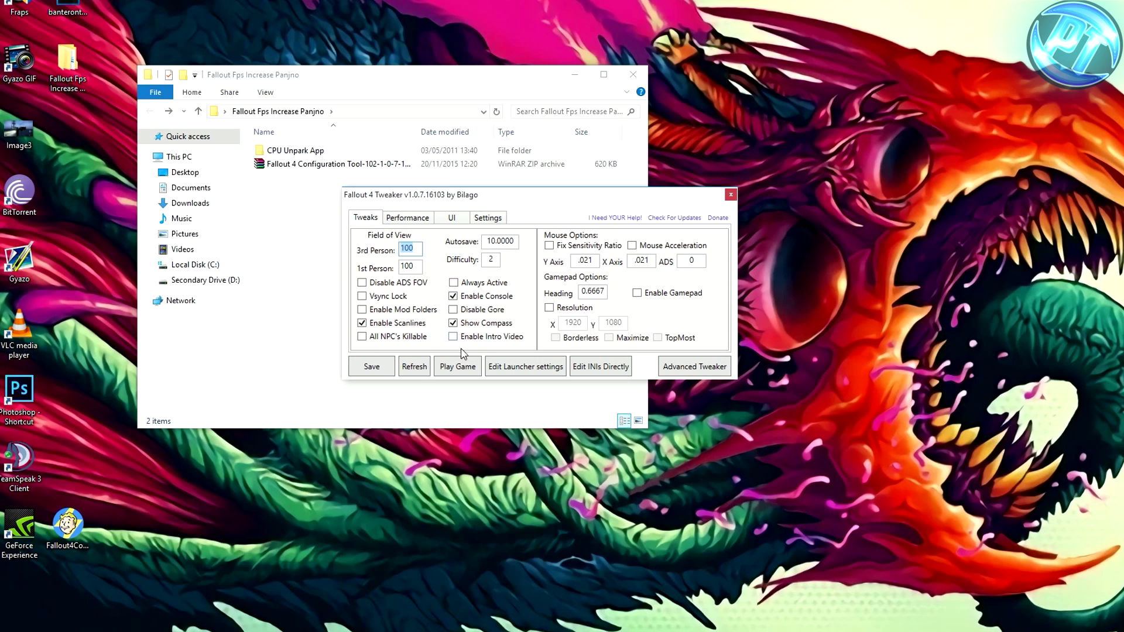
{"action": "left_click", "coordinate": [371, 368]}
{"action": "key", "text": "Return"}
Run UnparkCPU as administrator from the CPU Unpark App folder, moving the open windows out of the way
{"action": "left_click_drag", "start_coordinate": [463, 196], "coordinate": [484, 205]}
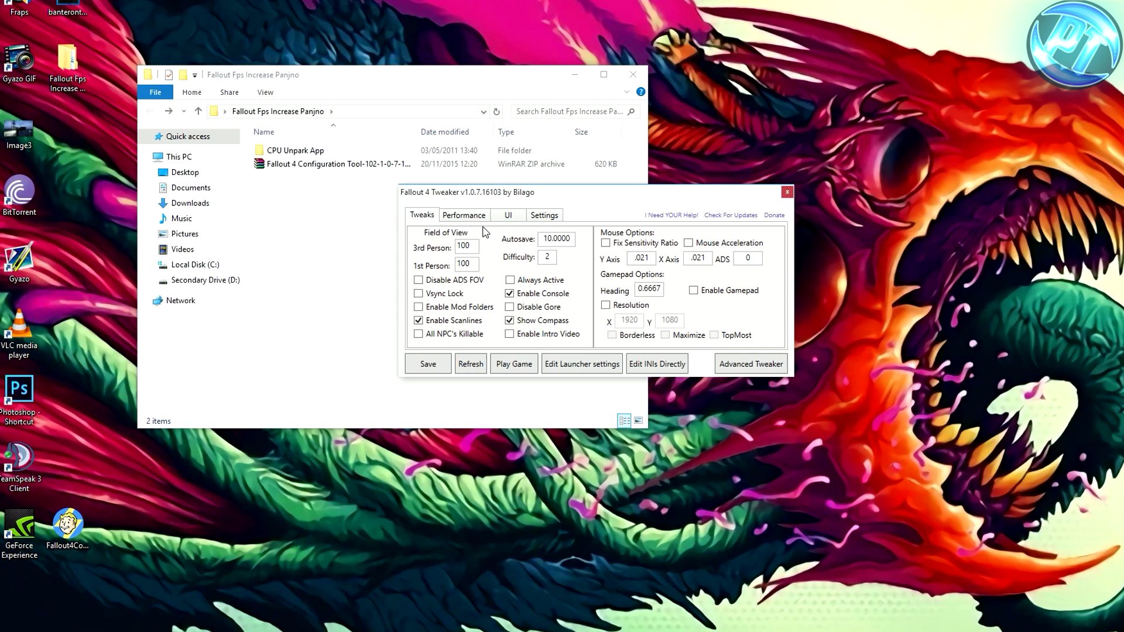
{"action": "left_click_drag", "start_coordinate": [606, 185], "coordinate": [804, 190]}
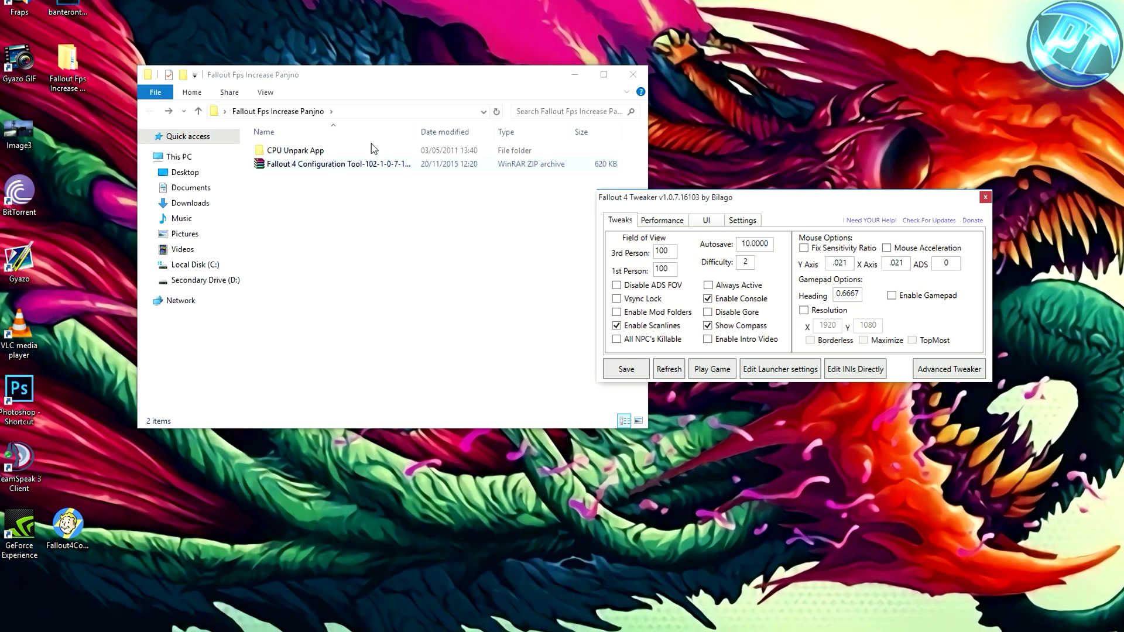
{"action": "left_click_drag", "start_coordinate": [333, 82], "coordinate": [298, 56]}
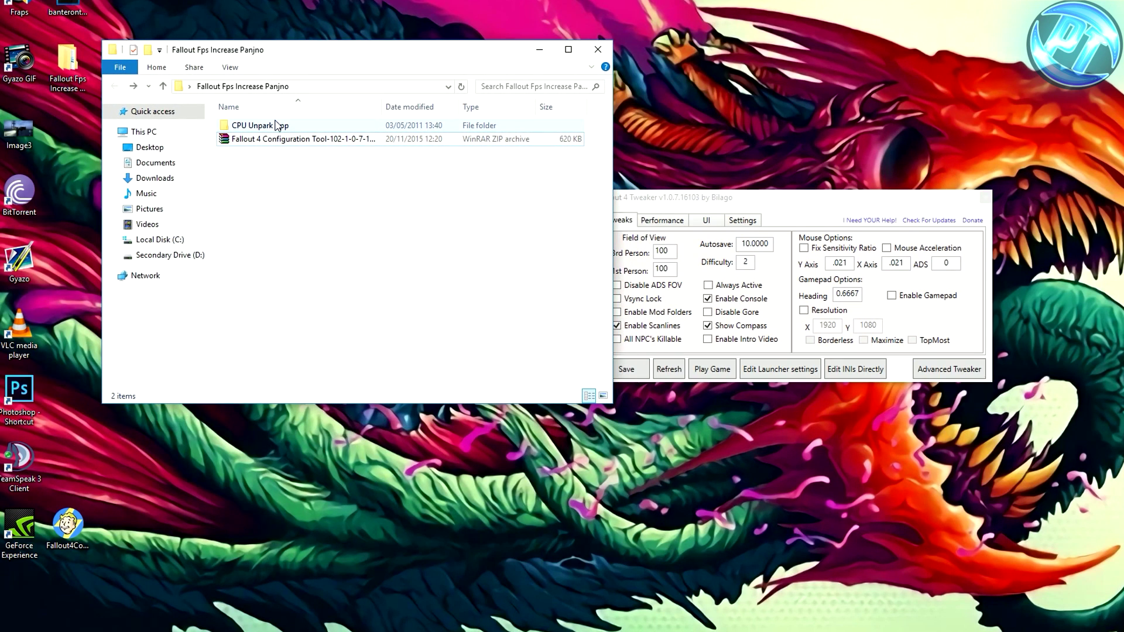
{"action": "double_click", "coordinate": [275, 126]}
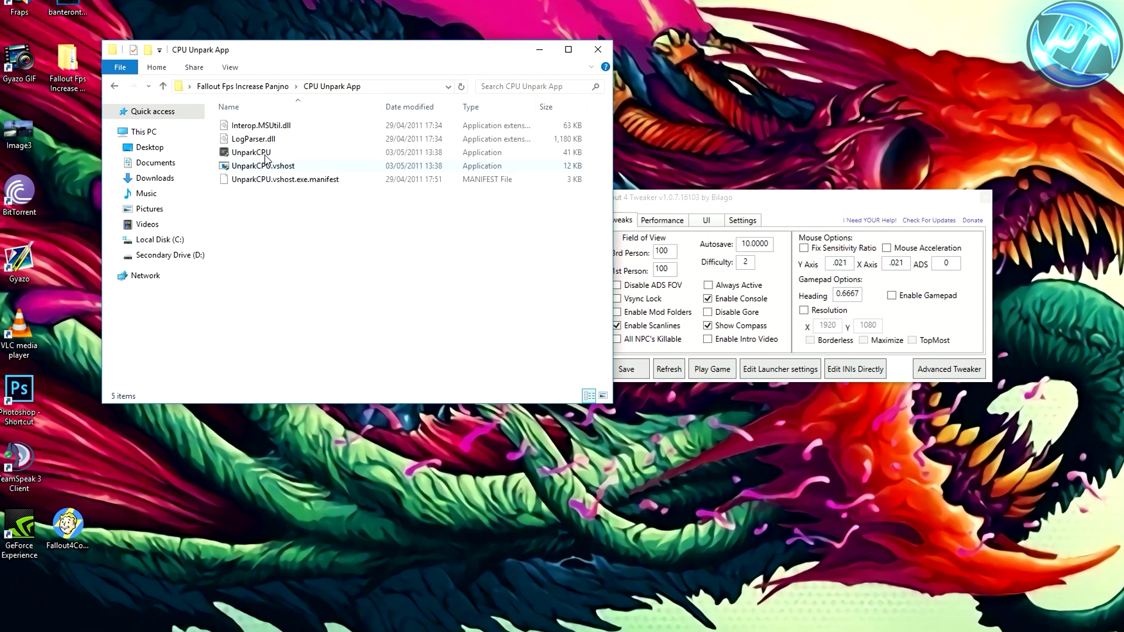
{"action": "left_click", "coordinate": [264, 152]}
{"action": "right_click", "coordinate": [265, 153]}
{"action": "left_click", "coordinate": [318, 196]}
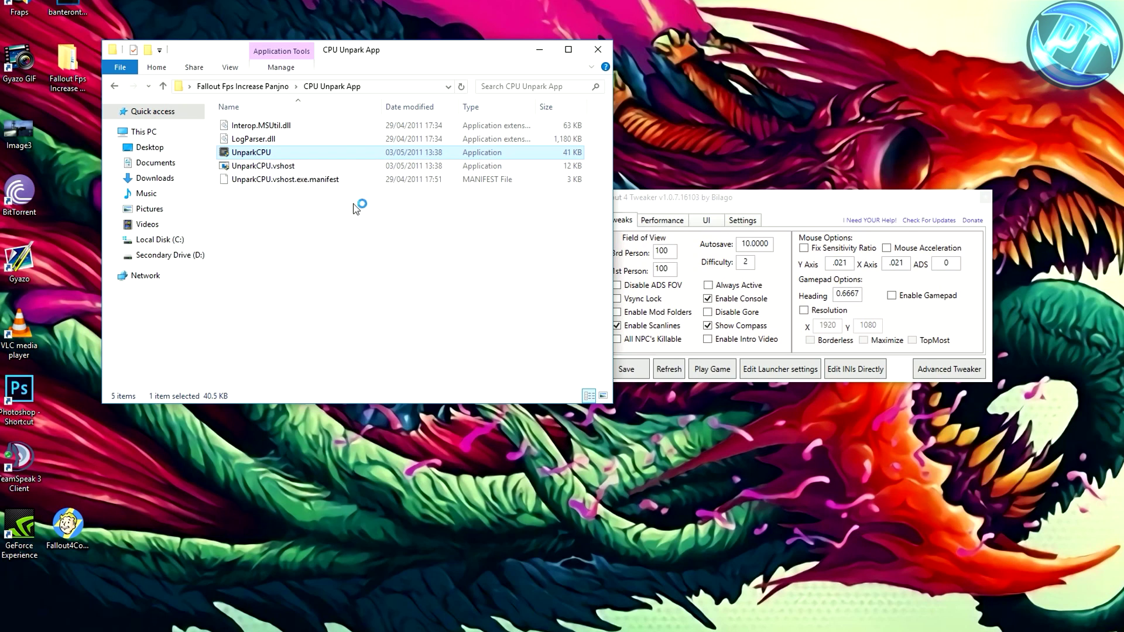
{"action": "left_click_drag", "start_coordinate": [251, 130], "coordinate": [300, 166]}
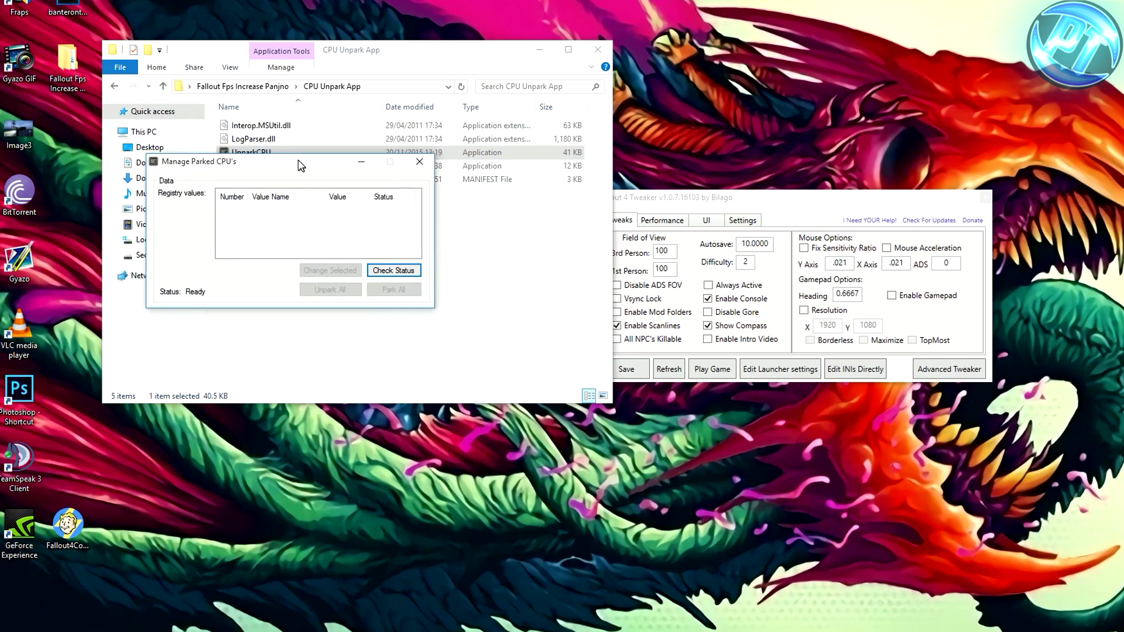
Check the parking status of the CPU cores, and close the Manage Parked CPU's window
{"action": "left_click", "coordinate": [376, 266]}
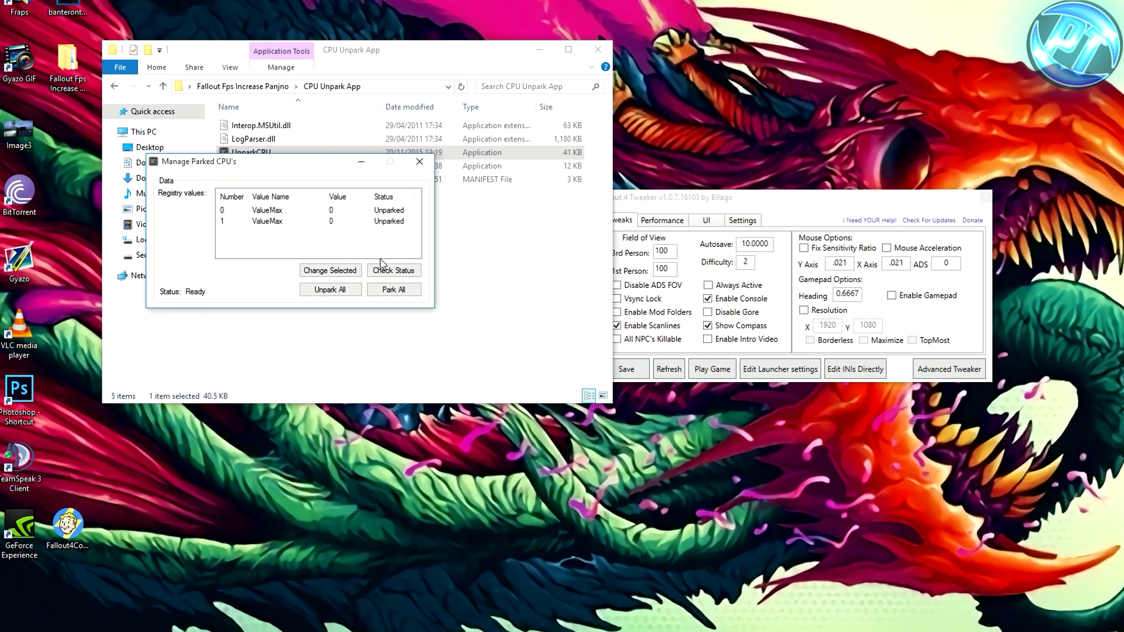
{"action": "left_click_drag", "start_coordinate": [240, 164], "coordinate": [297, 203]}
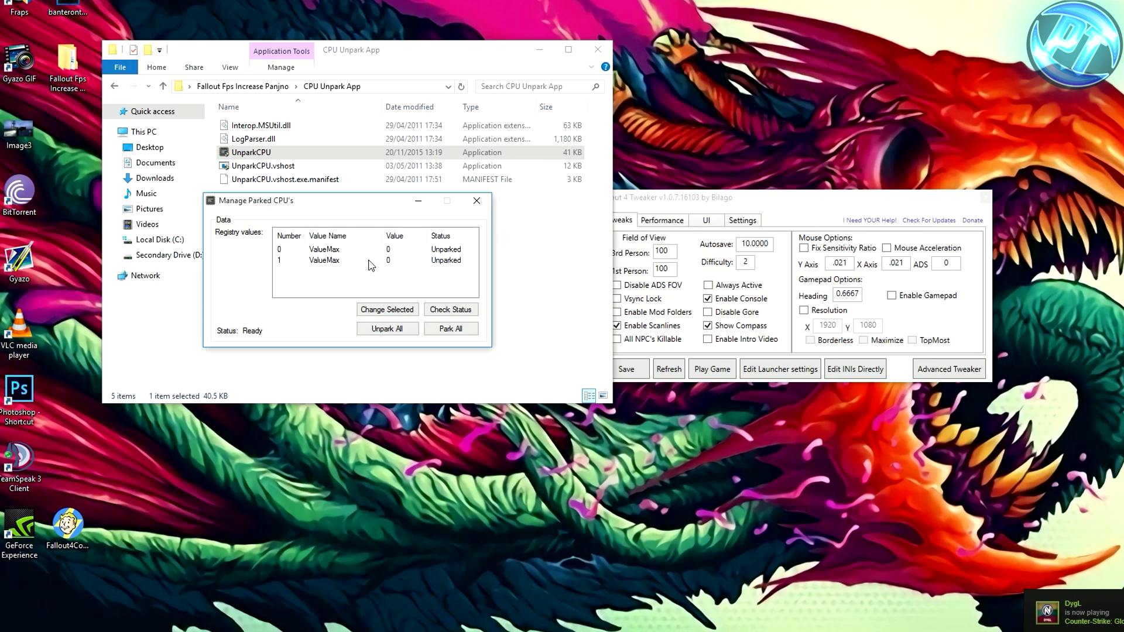
{"action": "left_click", "coordinate": [476, 201]}
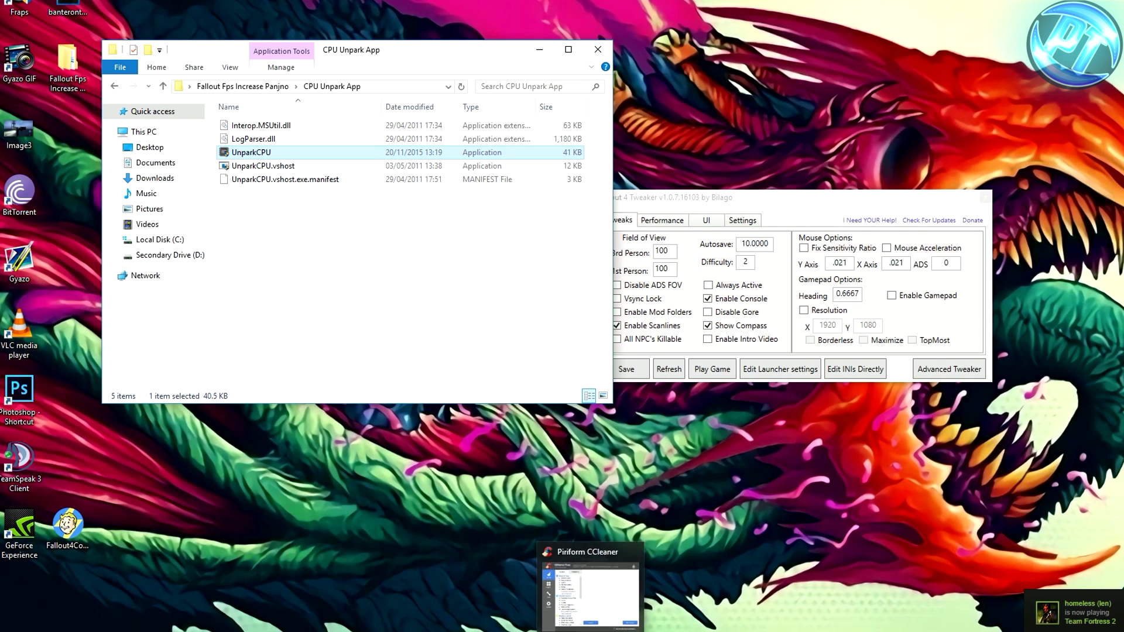
Switch to CCleaner to view its Windows cleaning options, and dismiss its window
{"action": "left_click", "coordinate": [593, 585]}
{"action": "left_click_drag", "start_coordinate": [238, 37], "coordinate": [259, 52]}
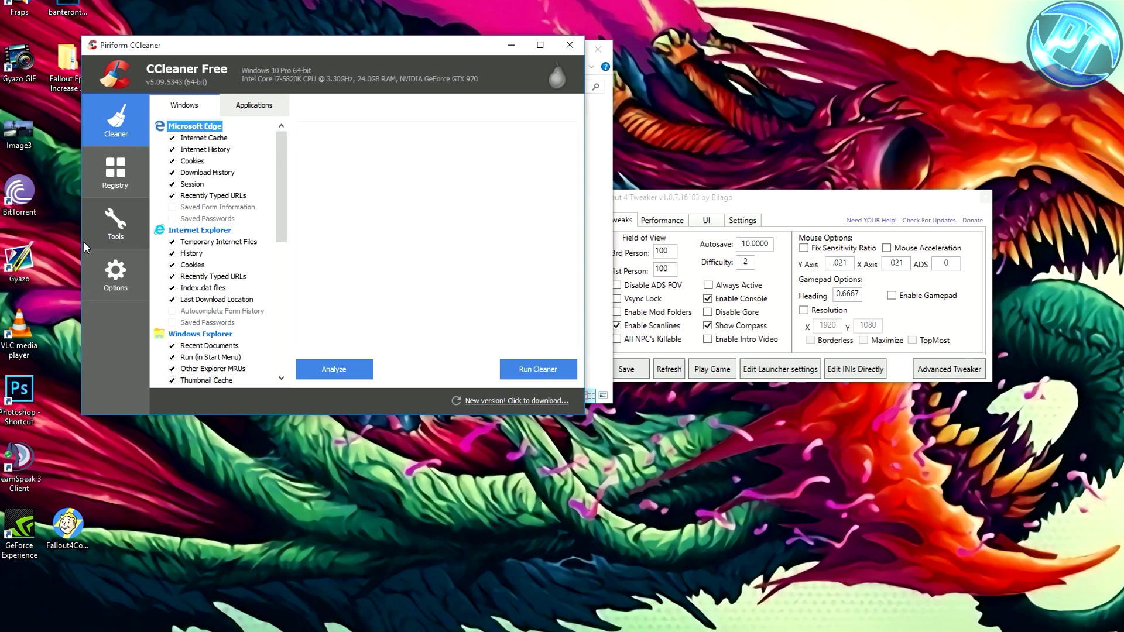
{"action": "left_click", "coordinate": [562, 48]}
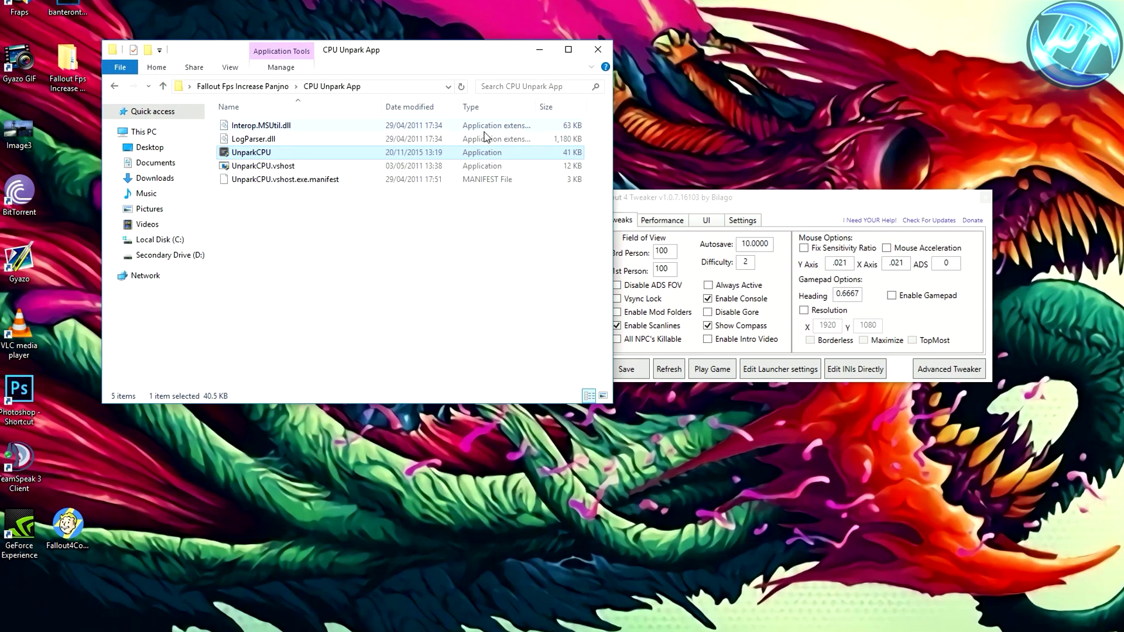
{"action": "left_click_drag", "start_coordinate": [643, 201], "coordinate": [662, 195]}
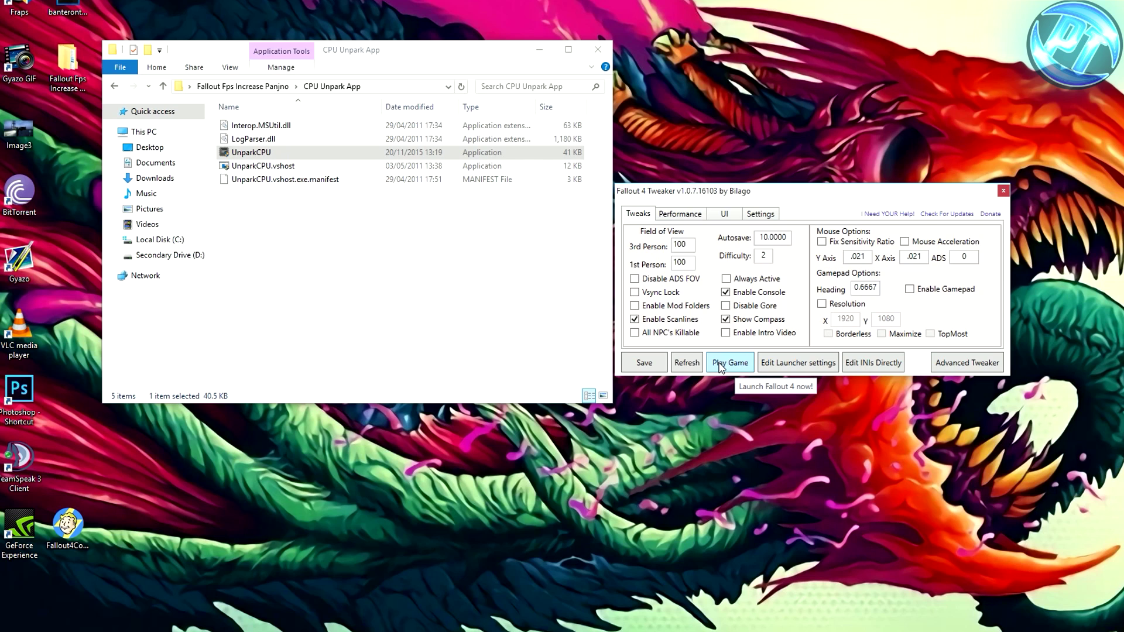
{"action": "left_click_drag", "start_coordinate": [802, 197], "coordinate": [734, 157]}
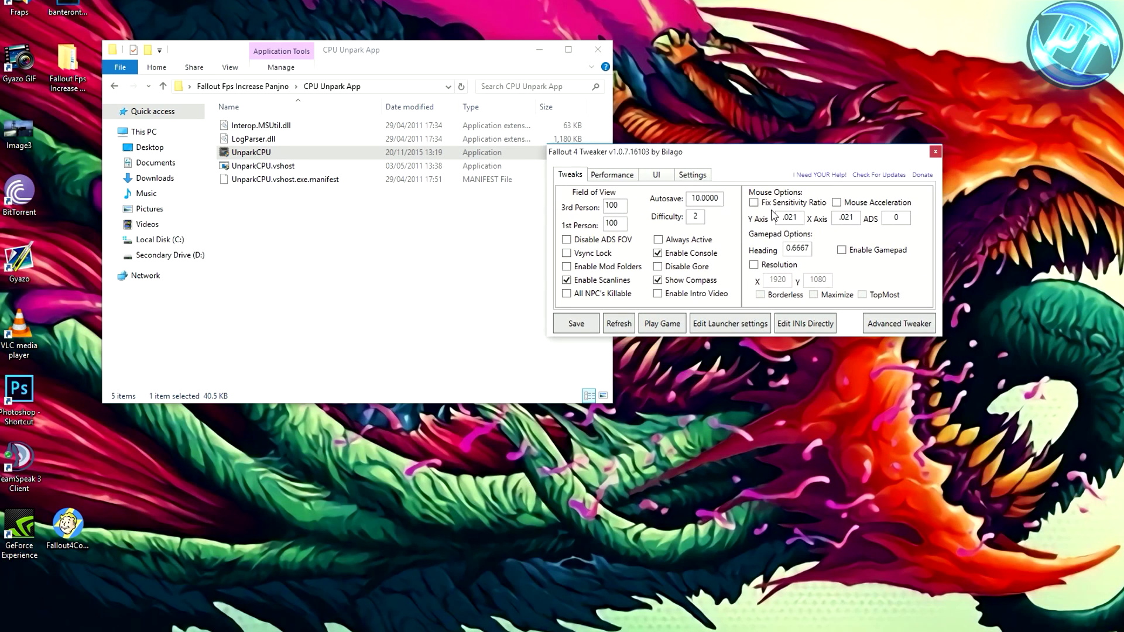
{"action": "left_click", "coordinate": [759, 268]}
{"action": "double_click", "coordinate": [810, 279]}
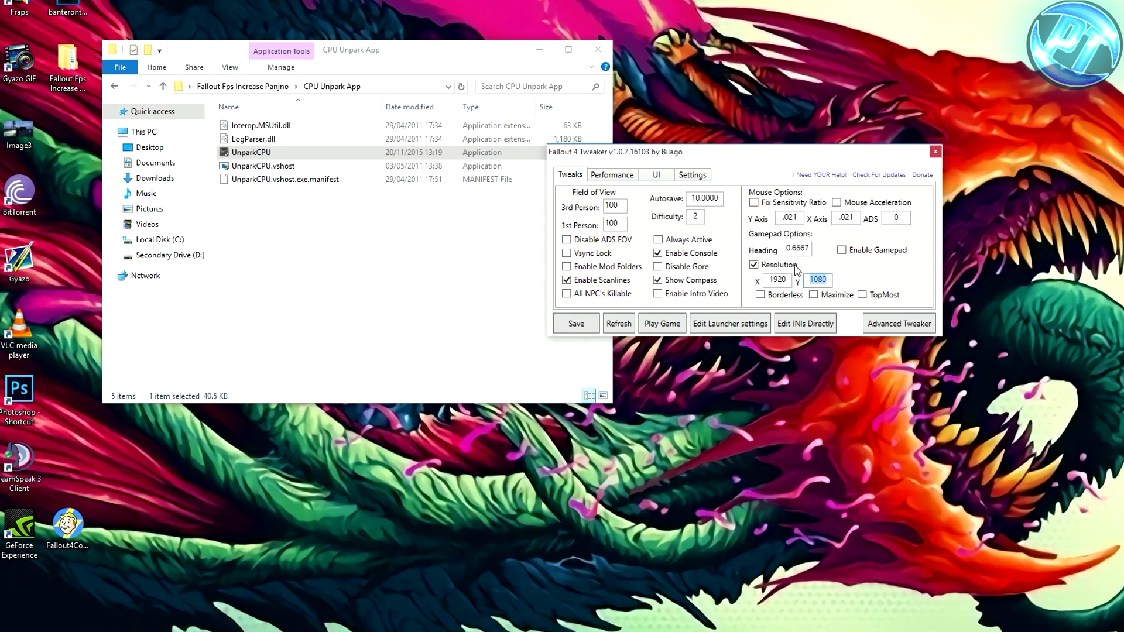
{"action": "left_click", "coordinate": [755, 265]}
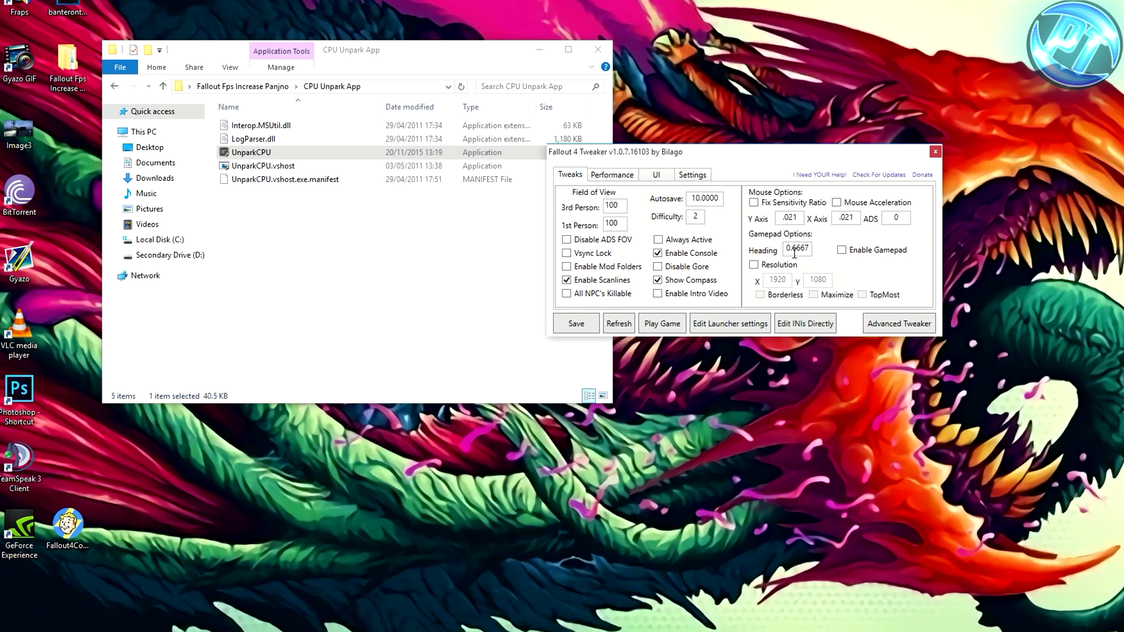
Review the tweaker's particle and shadow draw distance values, its field of view and console options, and the remaining performance settings
{"action": "left_click", "coordinate": [630, 179]}
{"action": "left_click_drag", "start_coordinate": [703, 216], "coordinate": [672, 214]}
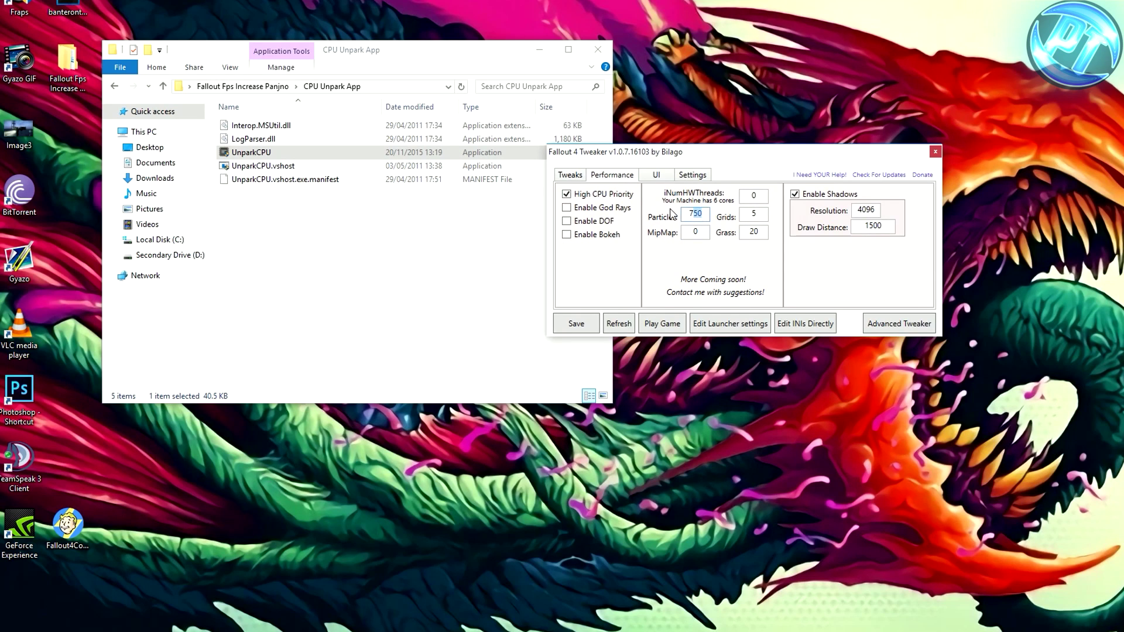
{"action": "left_click_drag", "start_coordinate": [881, 226], "coordinate": [841, 216]}
{"action": "left_click", "coordinate": [573, 175]}
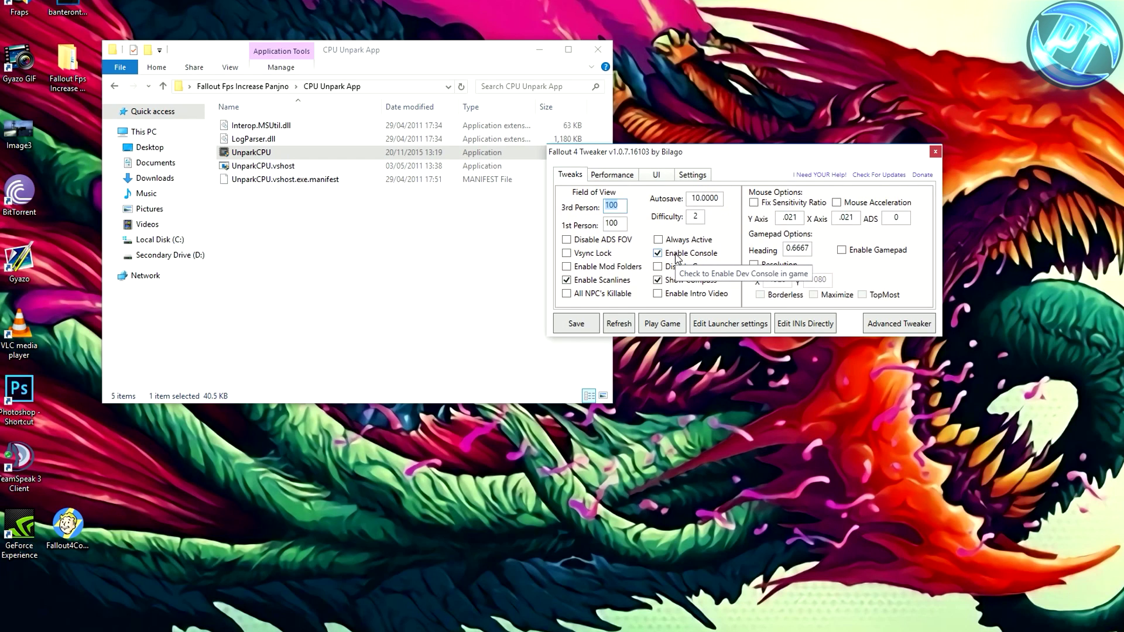
{"action": "left_click", "coordinate": [622, 176]}
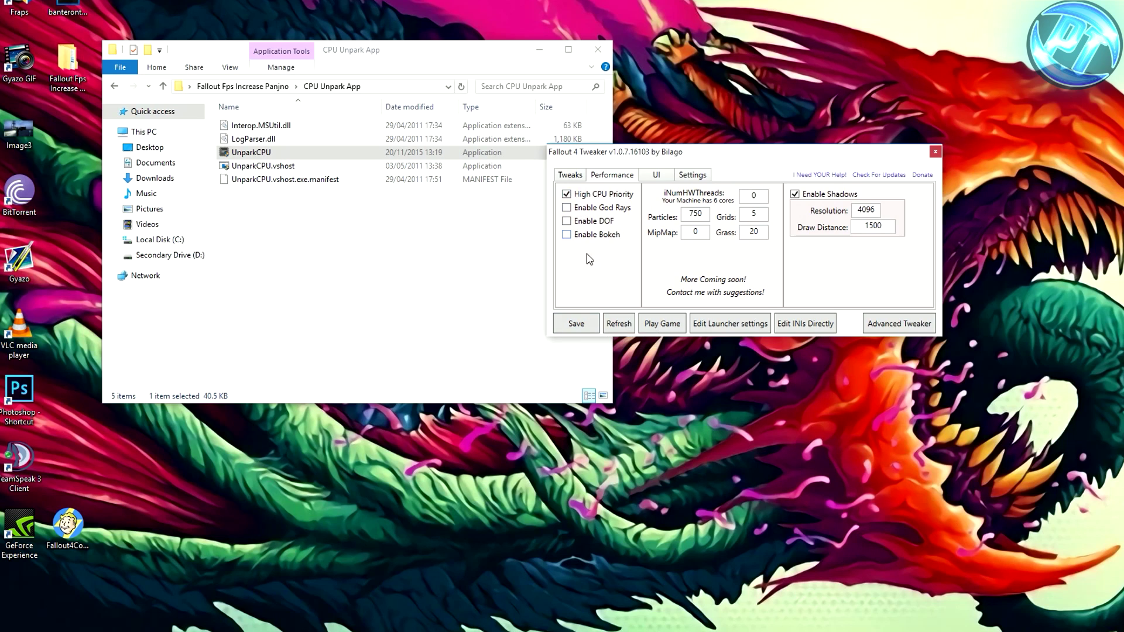
Save the performance tweaks in Fallout 4 Tweaker and launch the game from it
{"action": "left_click", "coordinate": [587, 323]}
{"action": "left_click", "coordinate": [609, 354]}
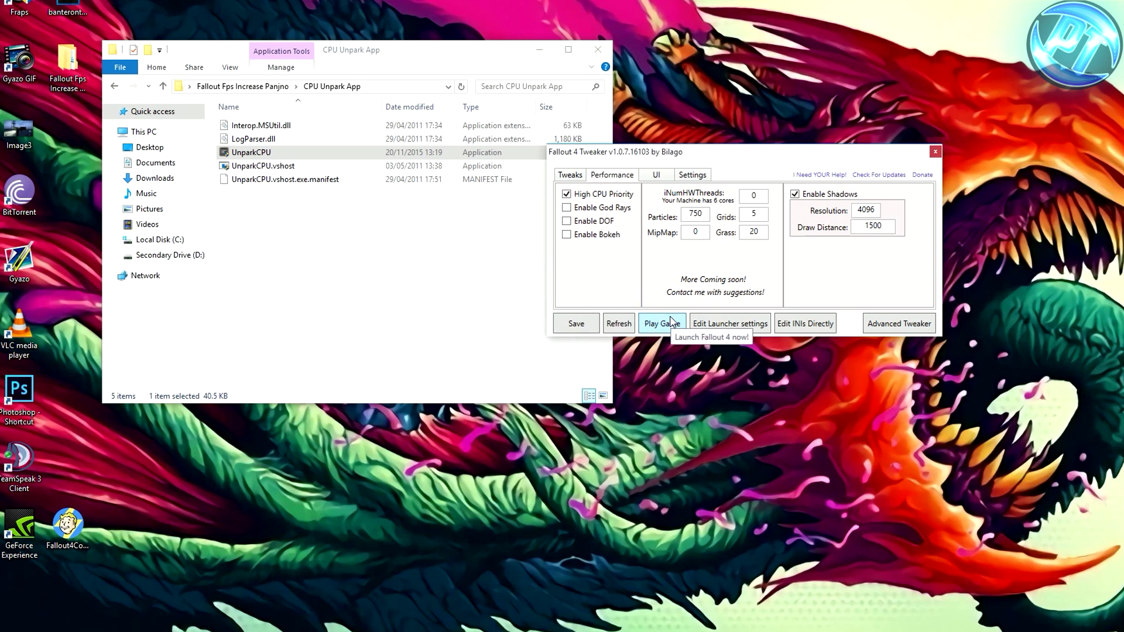
{"action": "left_click", "coordinate": [671, 321]}
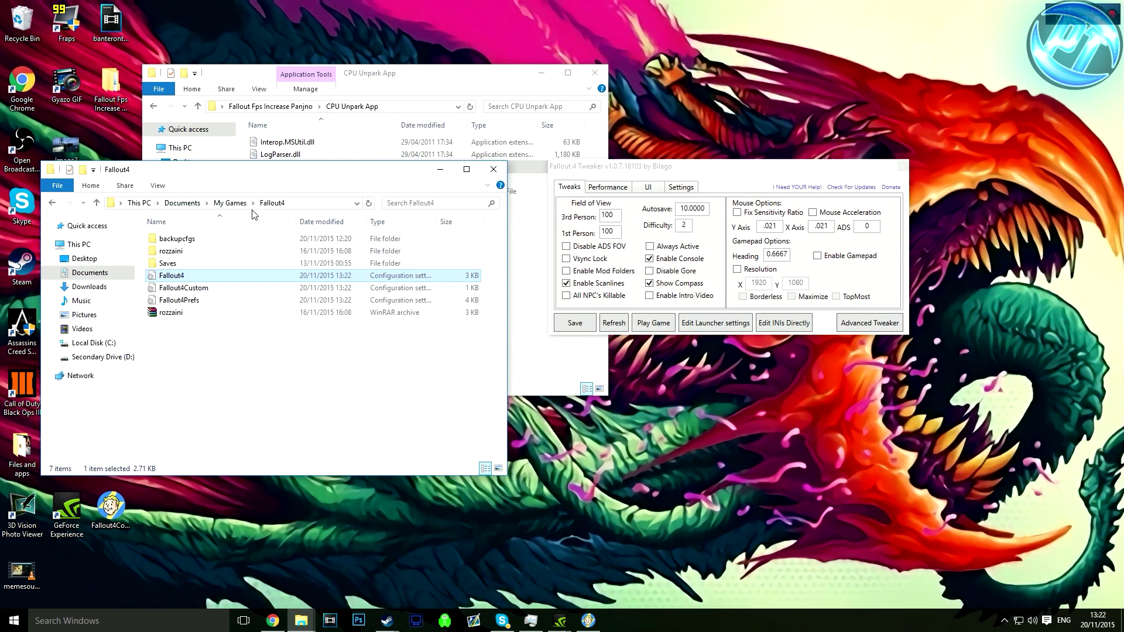
Clear the Read-only attribute of the Fallout4, Fallout4Custom and Fallout4Prefs configuration files, apply it and close their properties
{"action": "left_click_drag", "start_coordinate": [325, 172], "coordinate": [345, 229]}
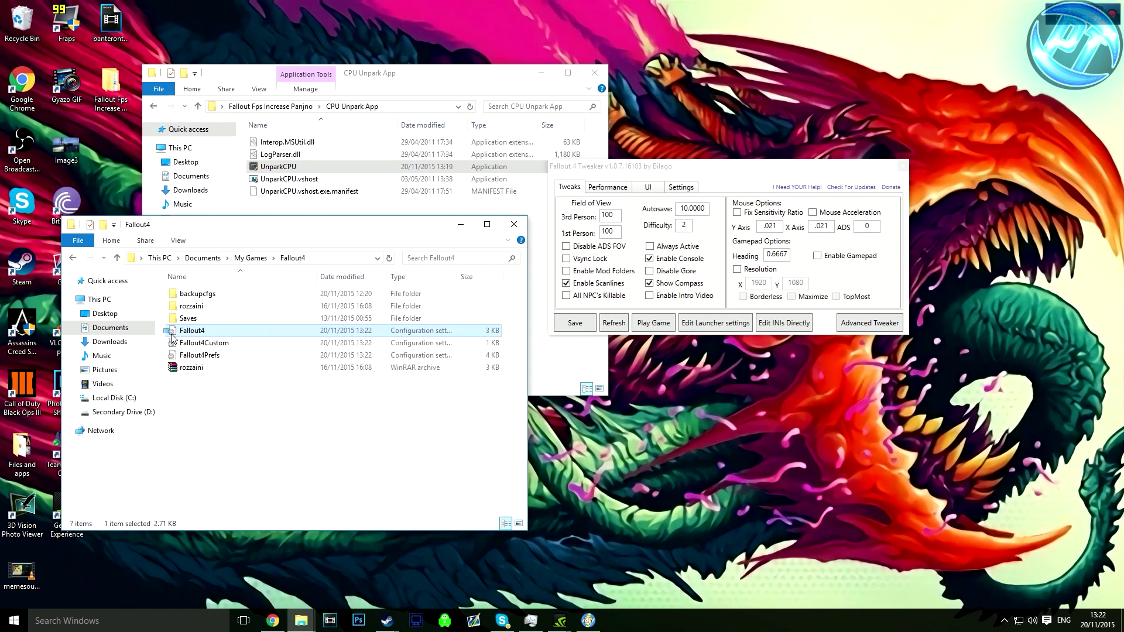
{"action": "left_click_drag", "start_coordinate": [166, 323], "coordinate": [201, 355]}
{"action": "right_click", "coordinate": [201, 355]}
{"action": "left_click", "coordinate": [240, 575]}
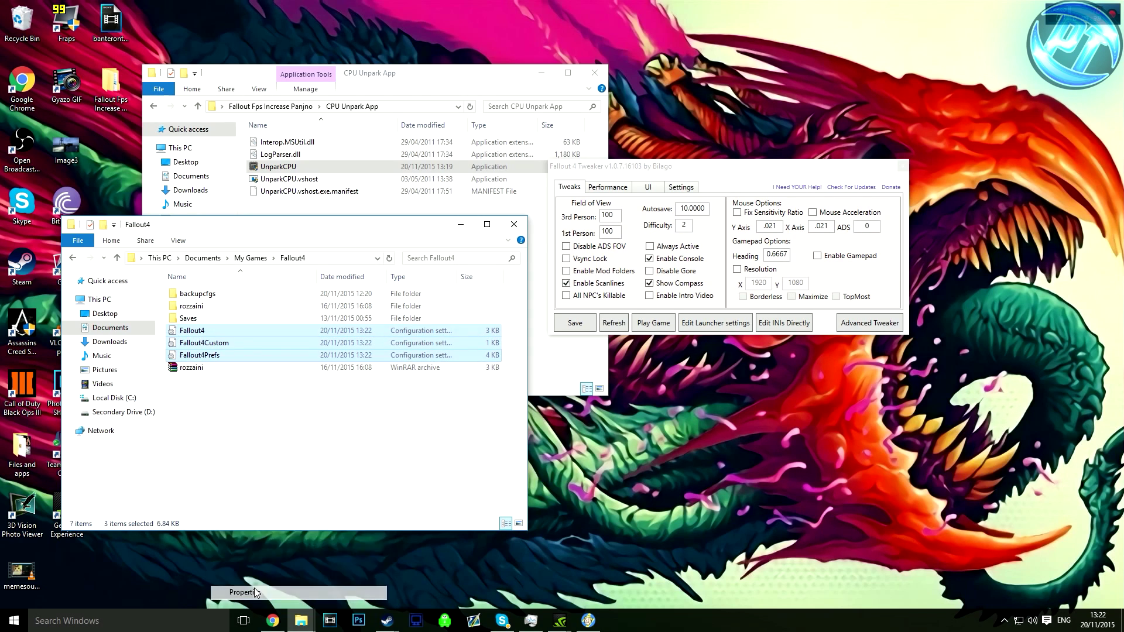
{"action": "left_click_drag", "start_coordinate": [291, 321], "coordinate": [327, 294]}
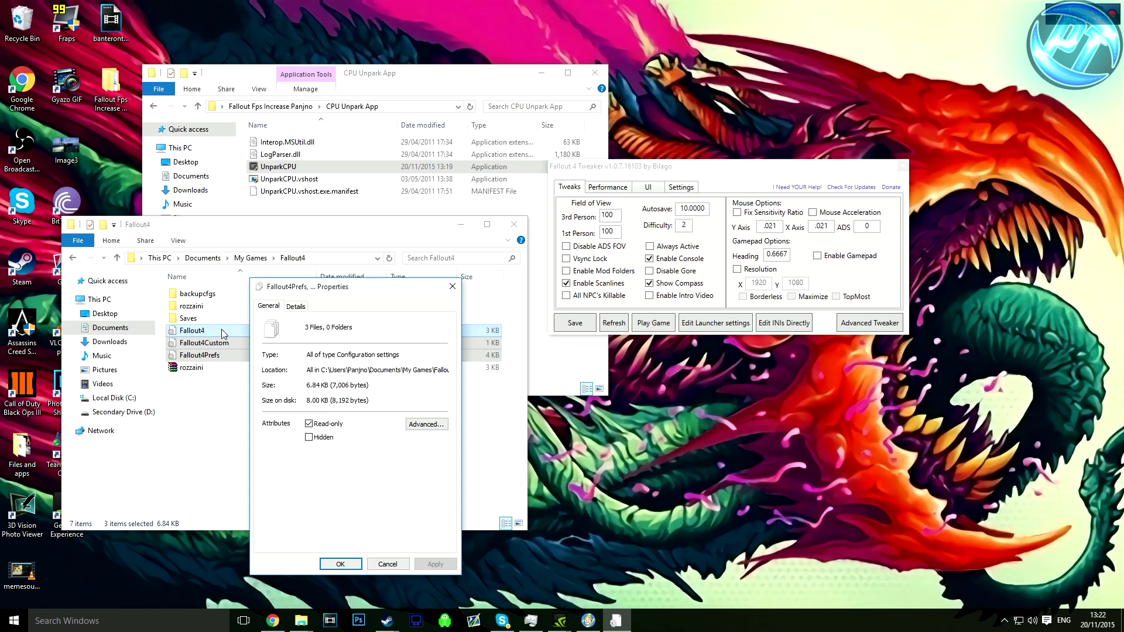
{"action": "left_click", "coordinate": [309, 424]}
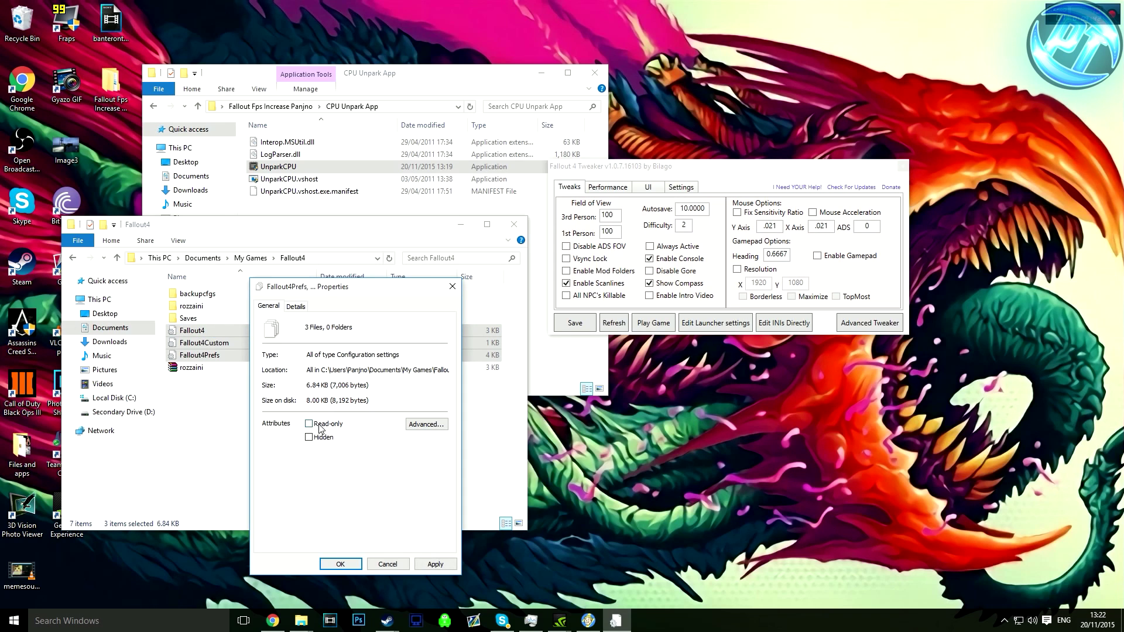
{"action": "left_click", "coordinate": [434, 565]}
{"action": "left_click", "coordinate": [388, 564]}
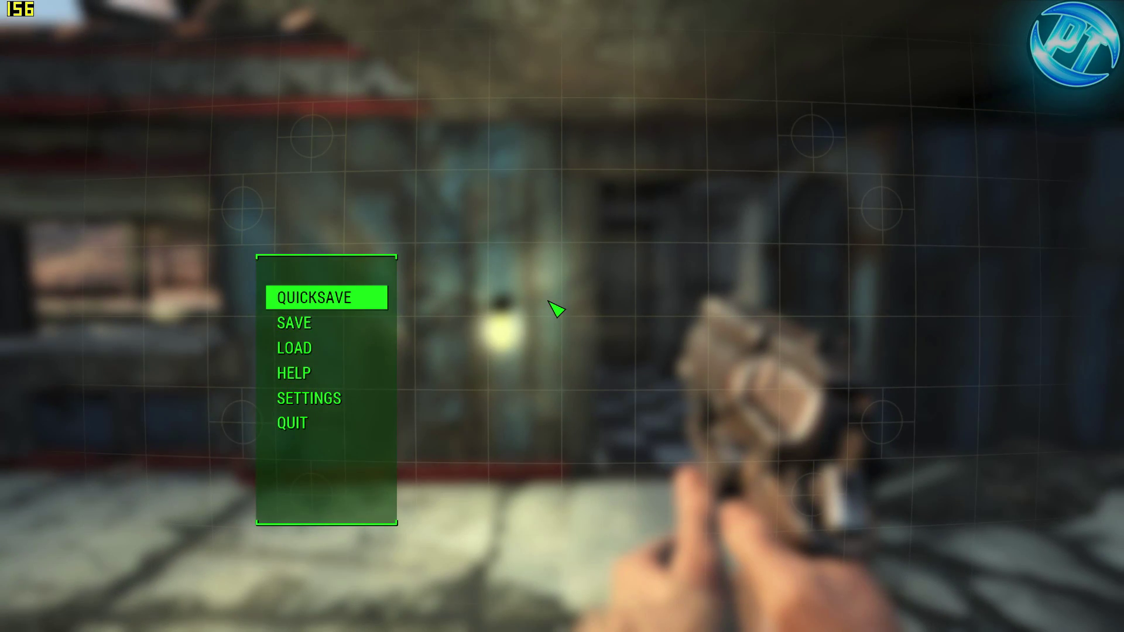
Quicksave in Fallout 4 and walk around the drive-in area to check the in-game frame rate
{"action": "left_click", "coordinate": [310, 299]}
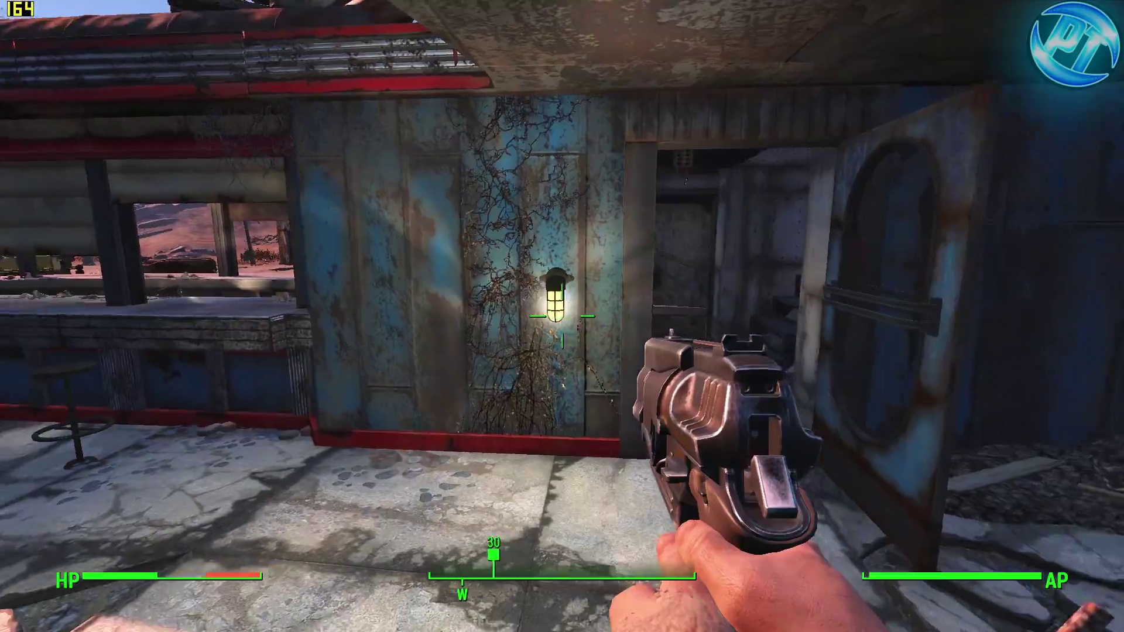
{"action": "key", "text": "s"}
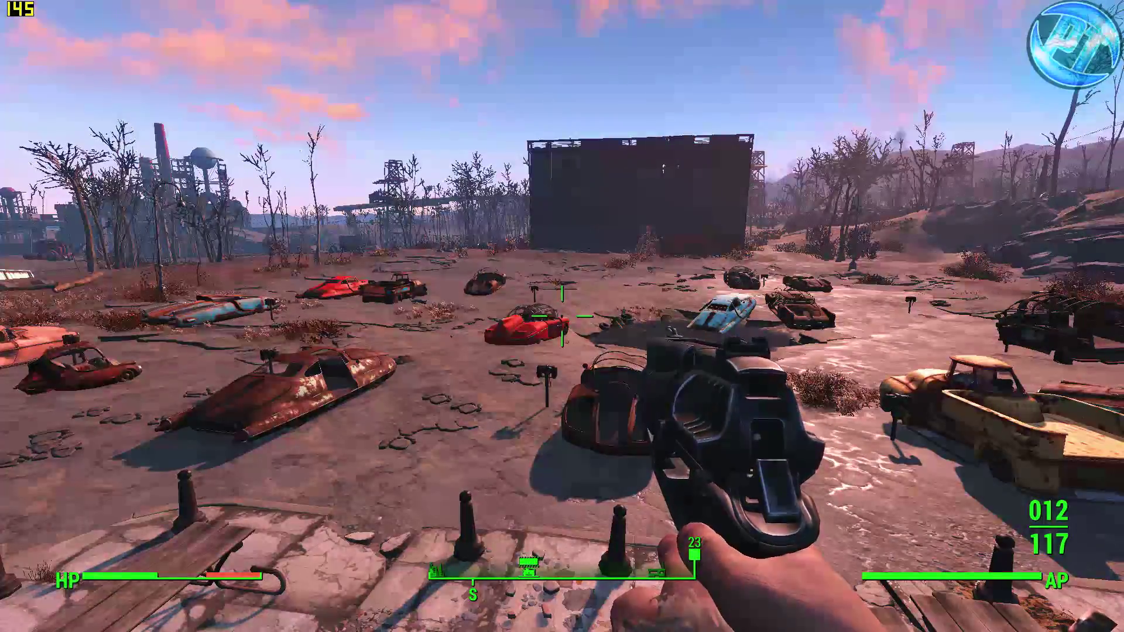
{"action": "key", "text": "w"}
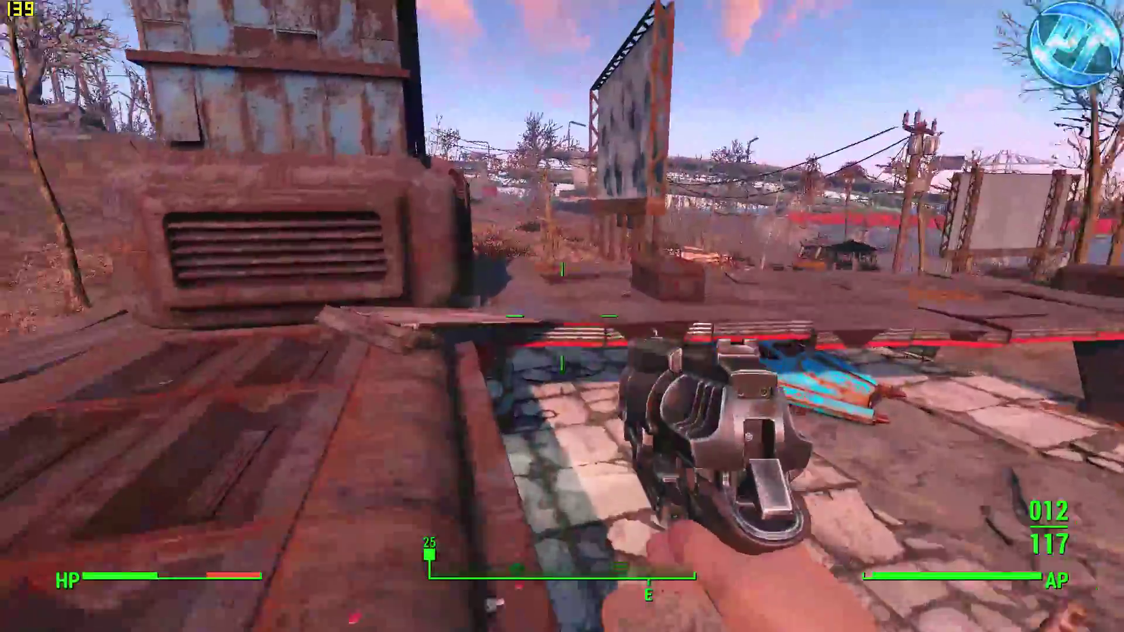
{"action": "key", "text": "w"}
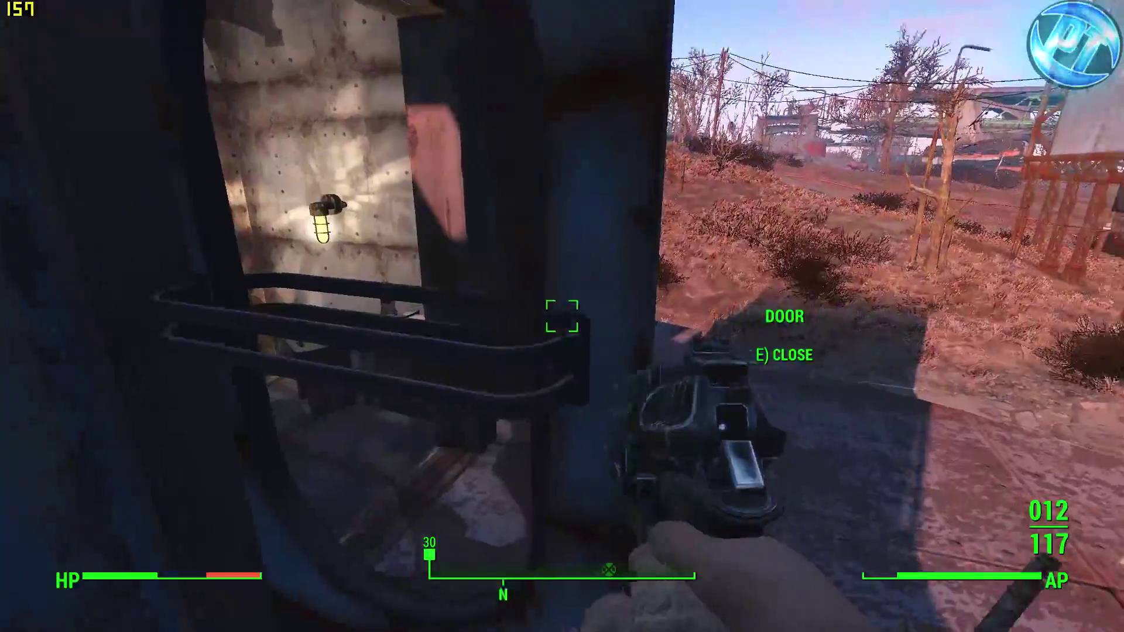